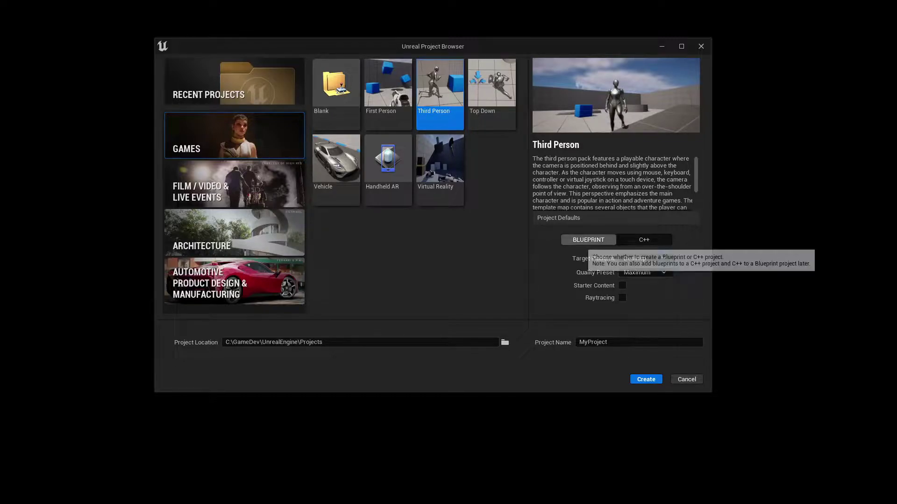
- Create the Third Person Blueprint project MyProject and open the engine's Collision page in its project settings
key("Return")
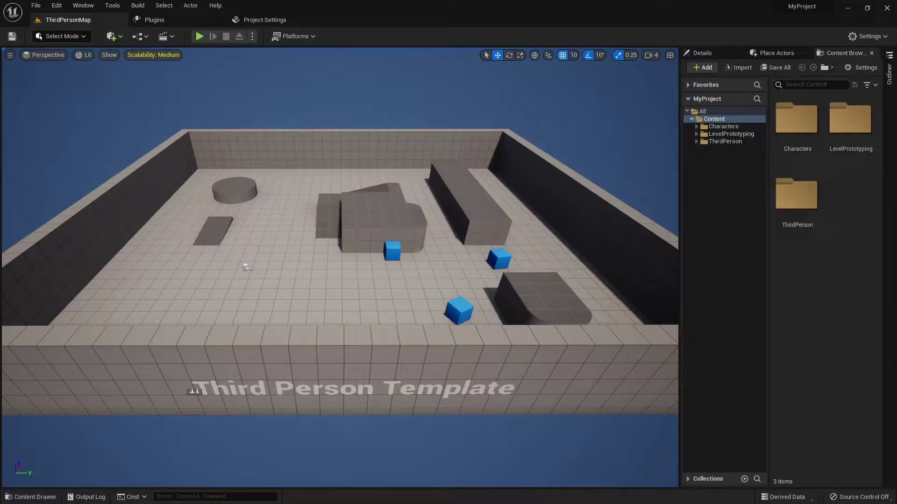
left_click(56, 5)
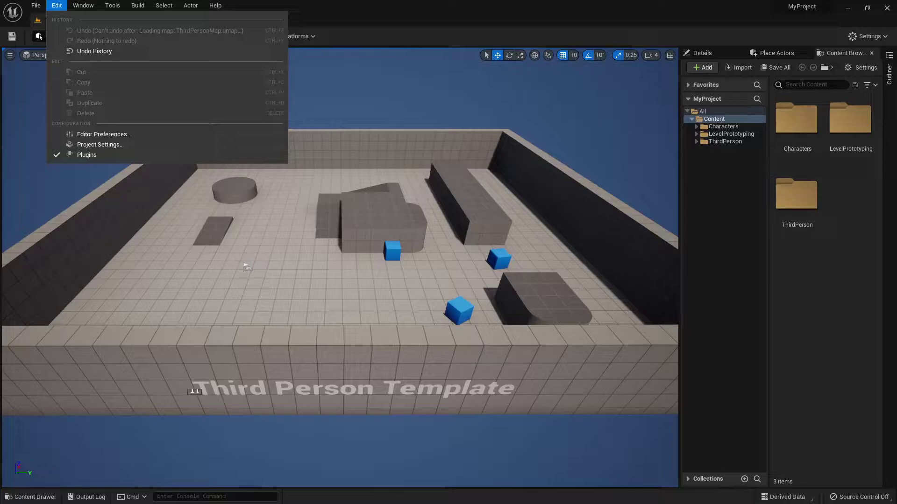
left_click(100, 144)
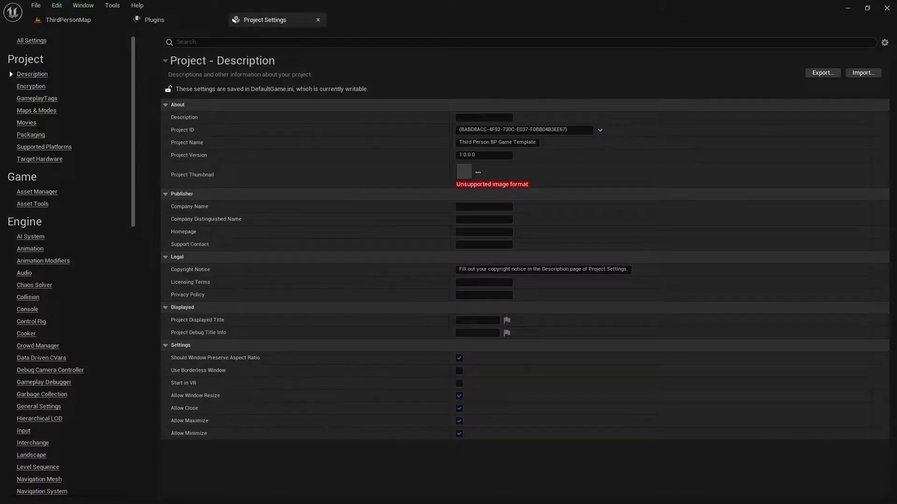
scroll(70, 266, "down", 1)
left_click(27, 282)
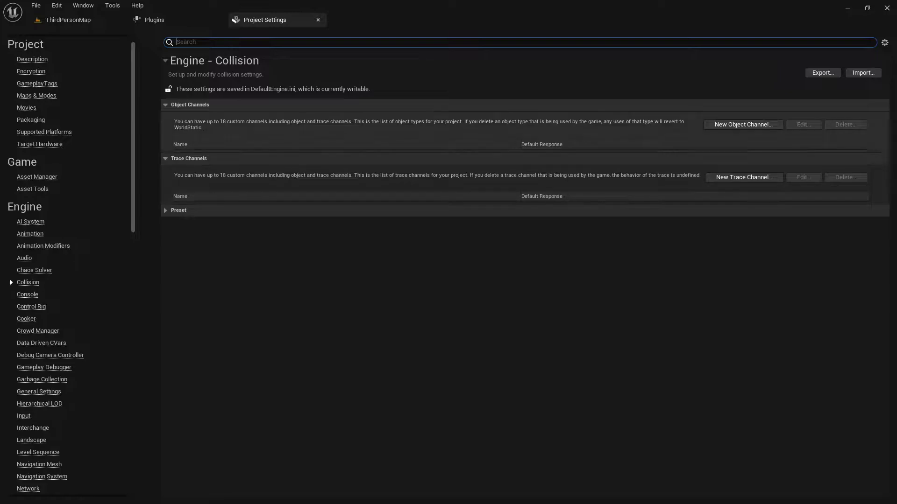
- Add a new object channel named Projectile with the default response Ignore
left_click(743, 124)
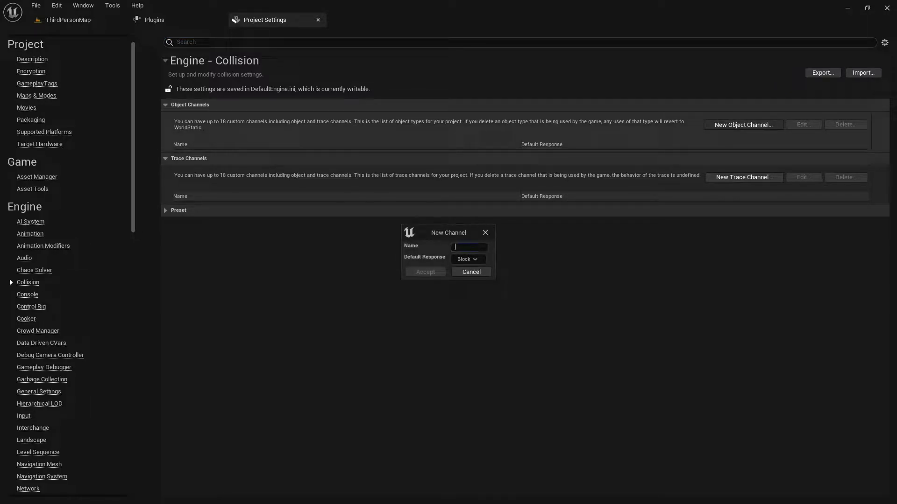
type("Projectile")
left_click(468, 259)
left_click(467, 268)
left_click(425, 272)
- Add a new trace channel named Hitbox with the default response Ignore
left_click(744, 187)
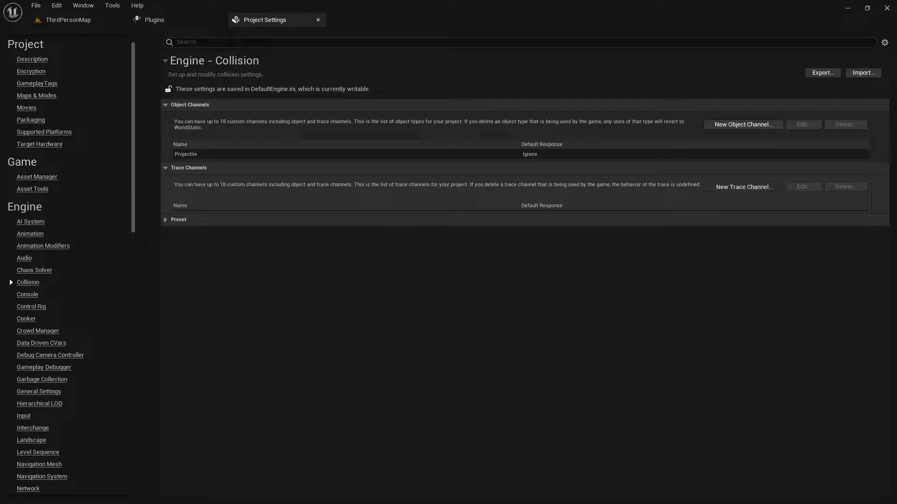
type("Hitbox")
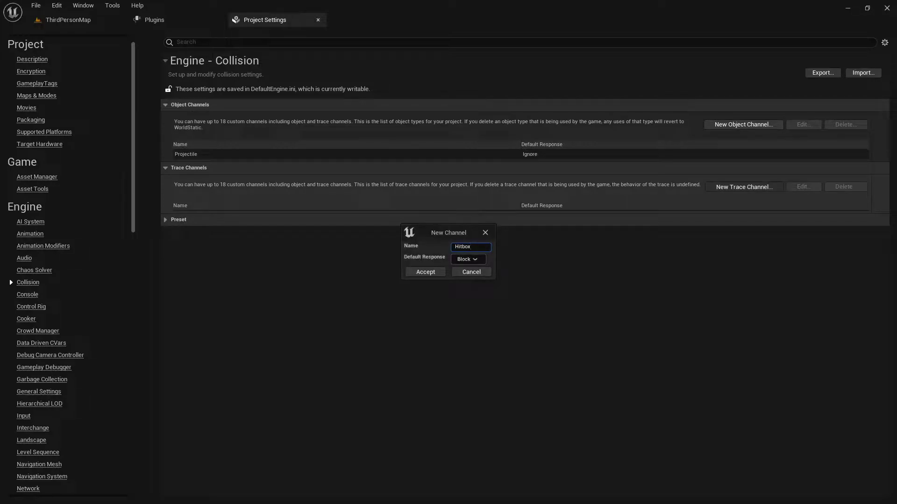
left_click(468, 260)
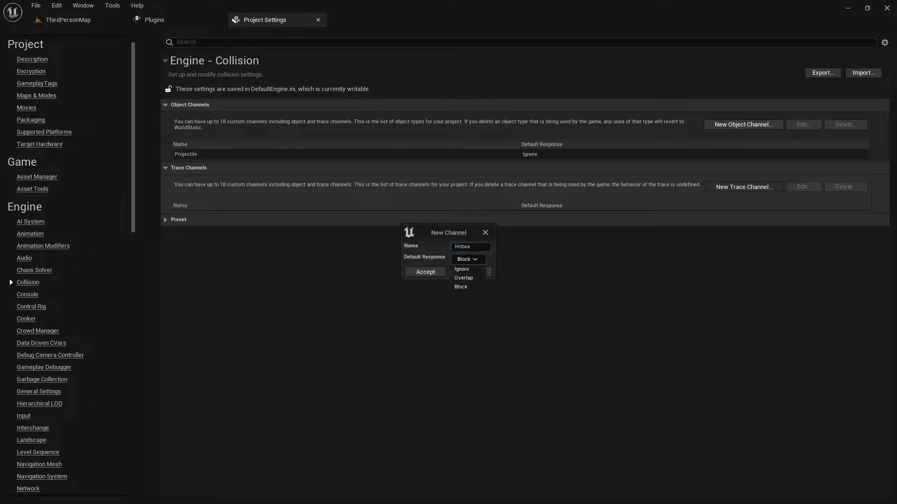
key("Down")
key("Return")
key("Tab")
key("Return")
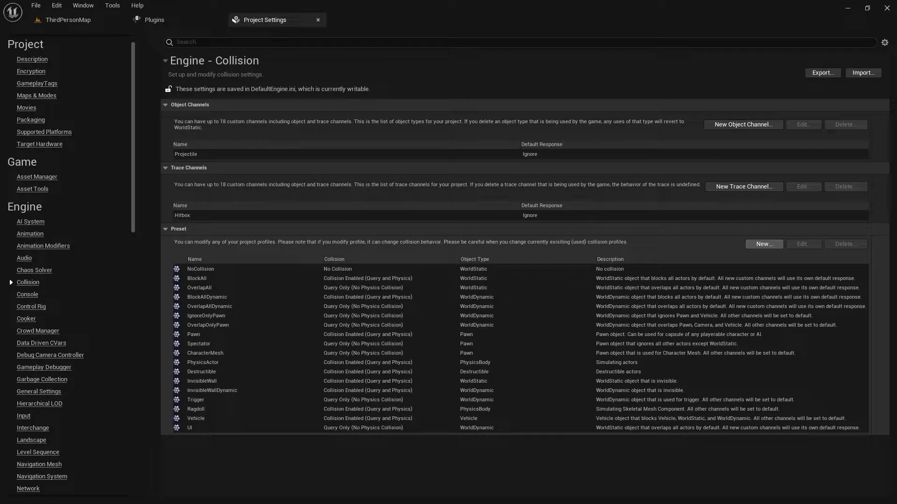
- Start a new collision preset named Projectile with collision enabled as Query Only and object type Projectile
key("Return")
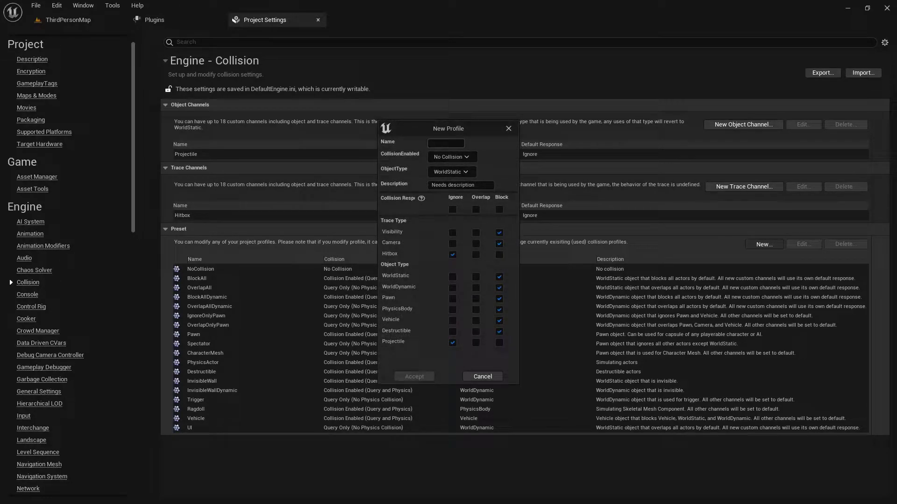
type("Projectile")
left_click(452, 157)
key("Down")
key("Return")
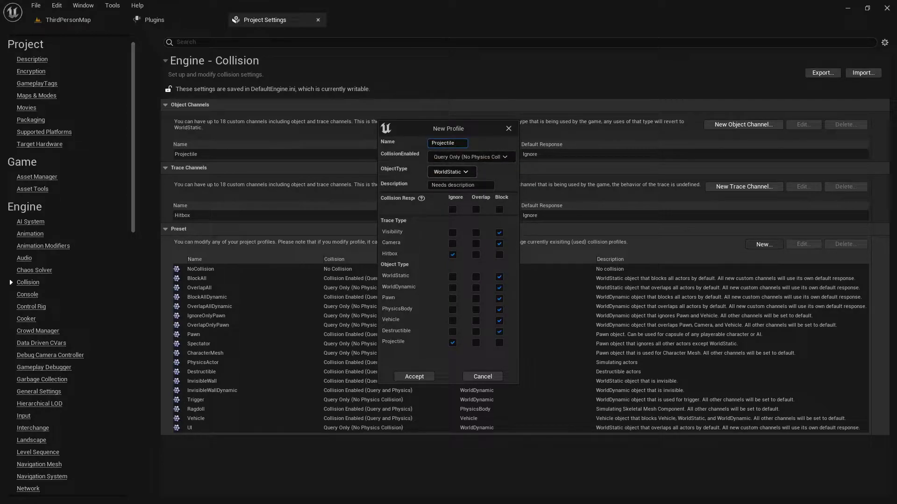
left_click(451, 172)
left_click(451, 236)
- Describe the new preset as "Projectile preset profile", set all its collision responses to Ignore, and accept it
double_click(461, 185)
key("ctrl+a")
type("P")
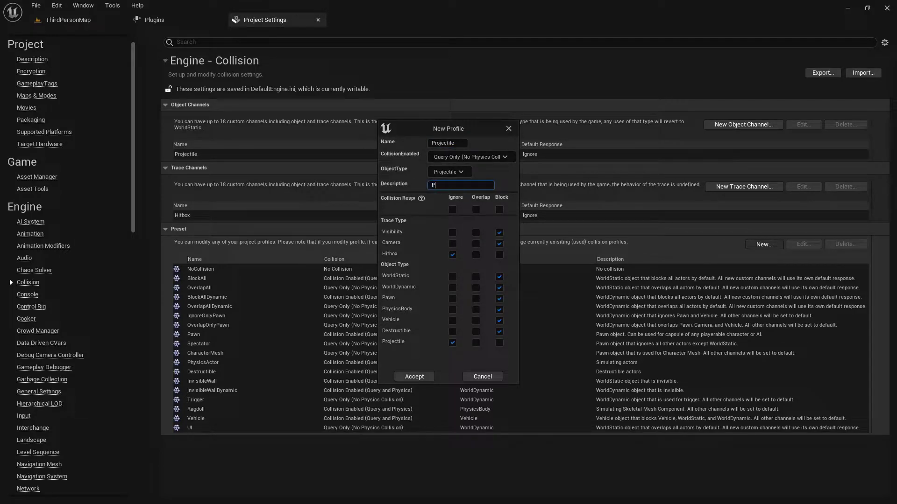
type("rojectile preset profile")
left_click(452, 210)
left_click(414, 376)
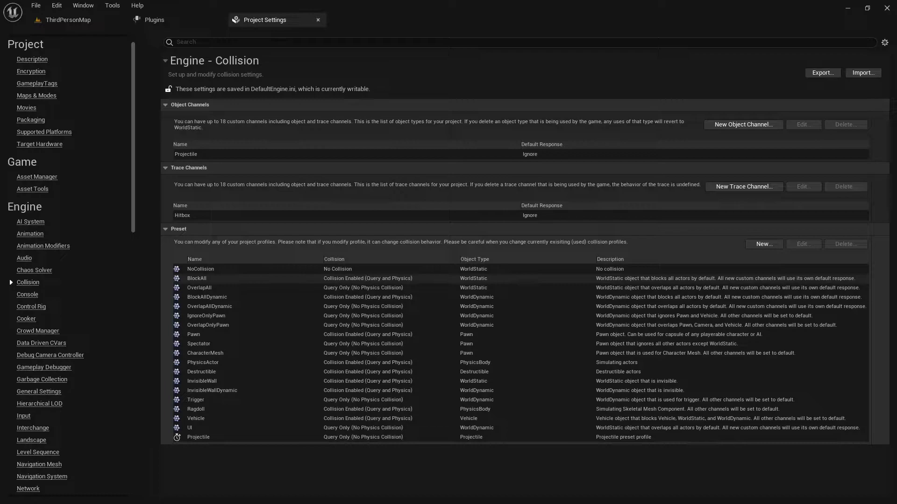
- Open the BlockAll collision preset for editing
double_click(197, 279)
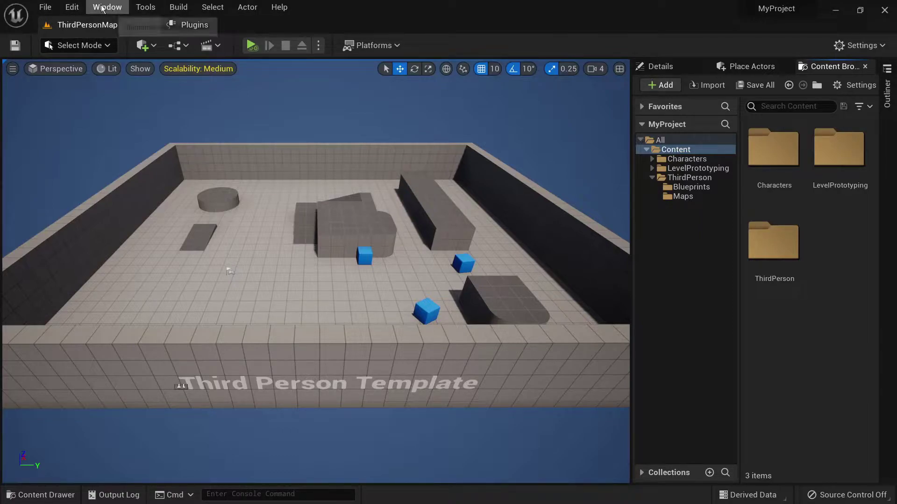
- Find the AuroraDevs_RHS plugin by searching for "replicated", enable it, and restart the editor
left_click(72, 7)
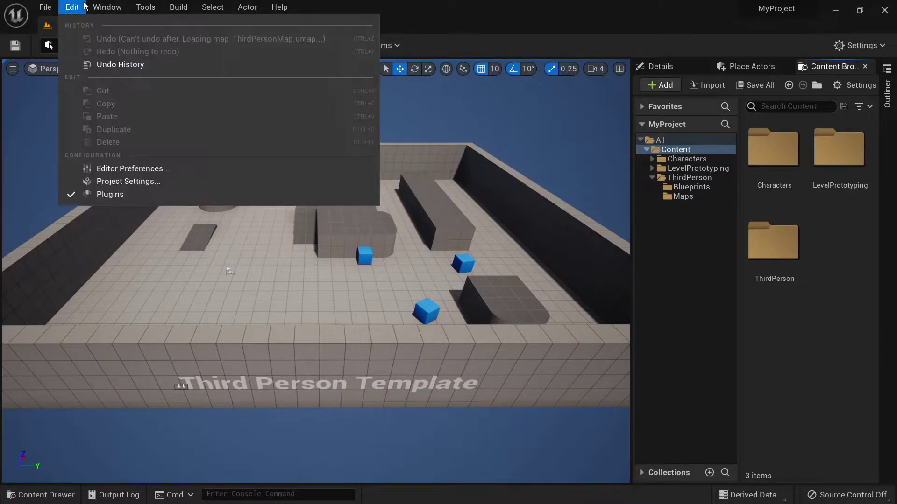
left_click(108, 195)
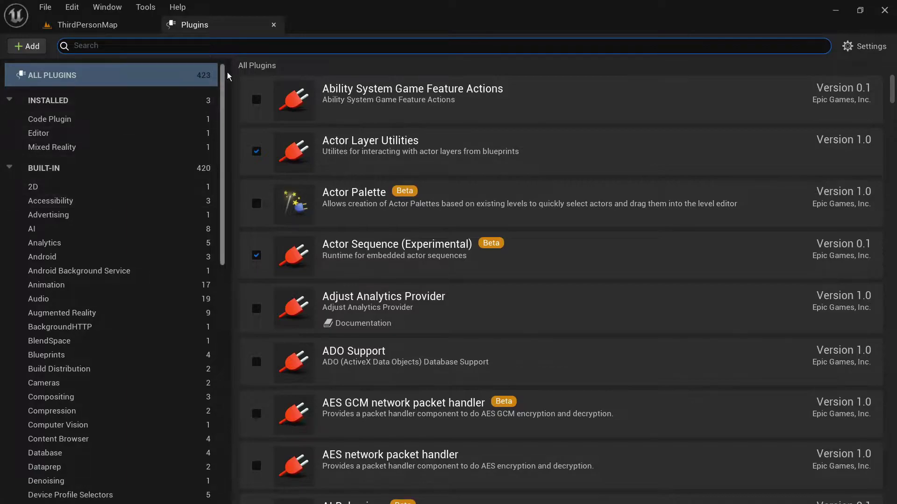
left_click(247, 42)
type("replicated")
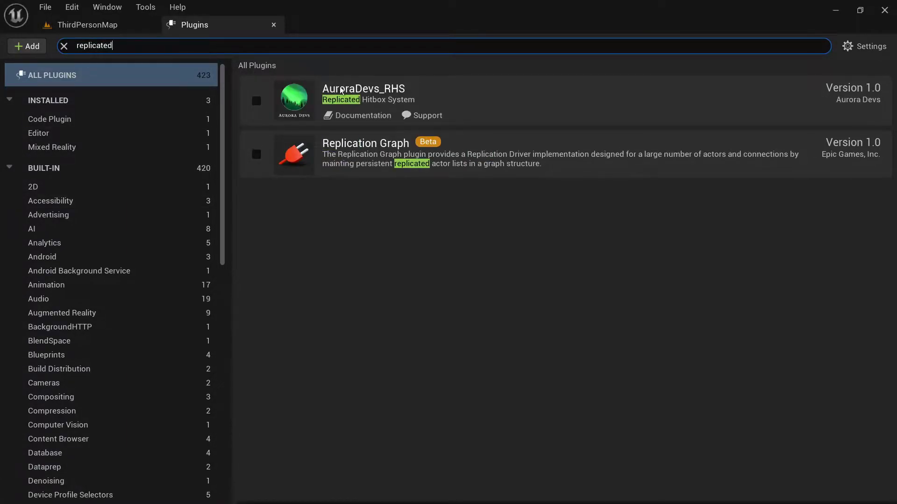
left_click(256, 101)
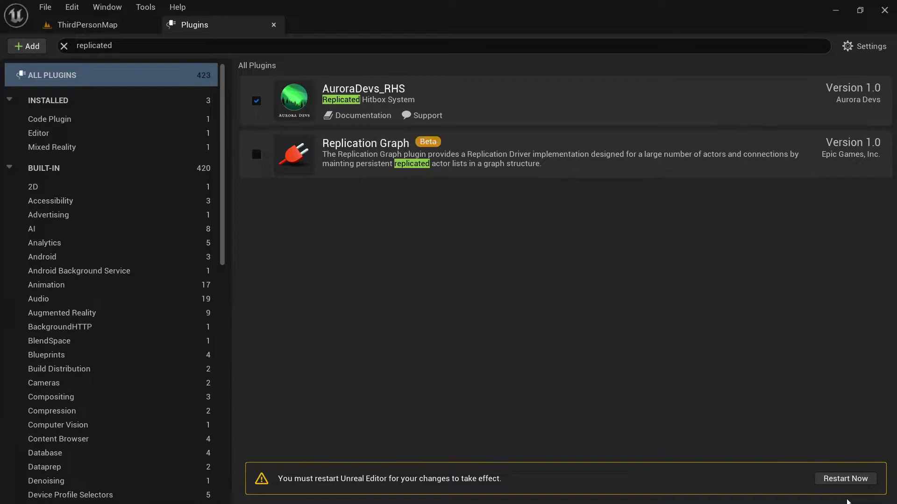
left_click(845, 478)
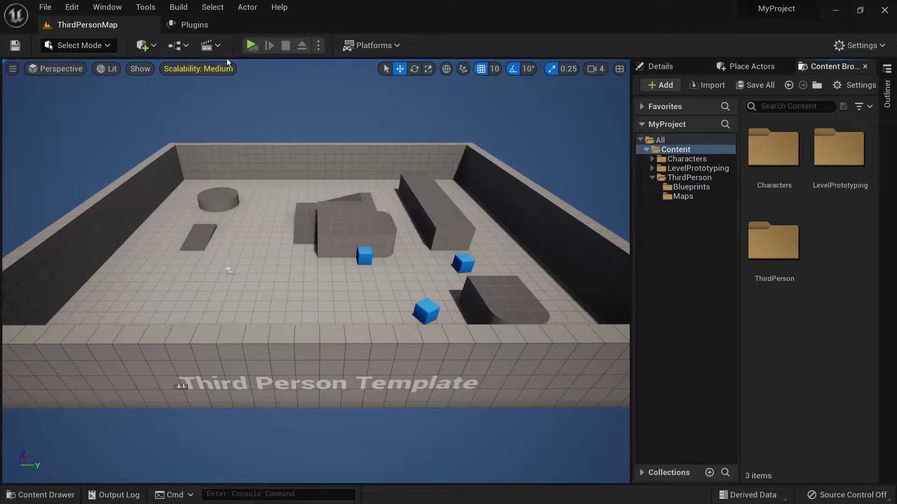
- Turn on the display of engine content and plugin content in the Content Browser
left_click(683, 196)
left_click(856, 85)
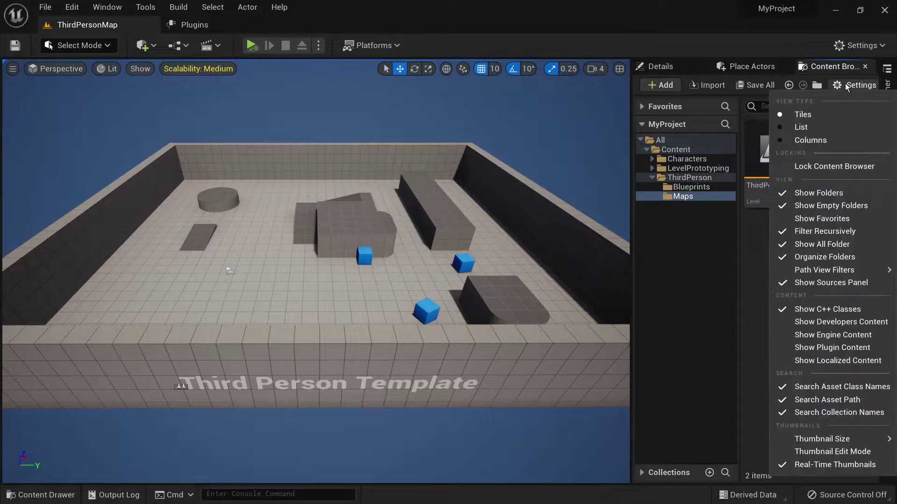
left_click(822, 335)
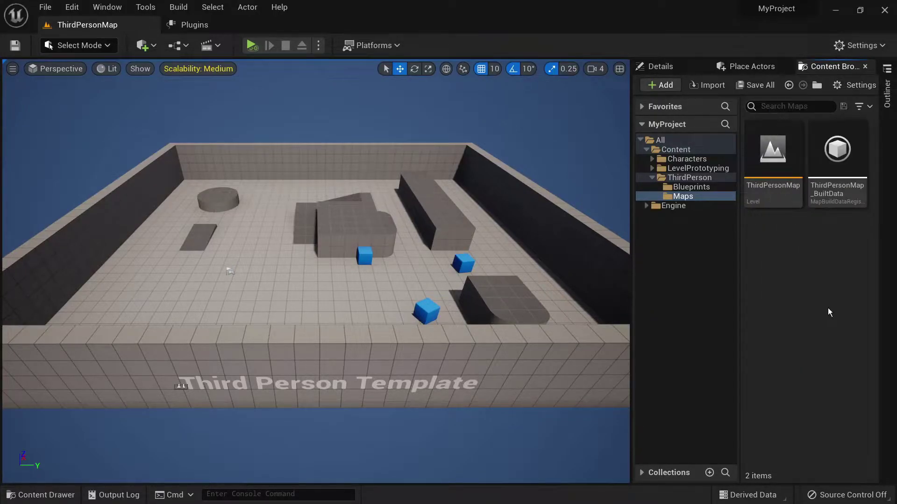
left_click(856, 85)
left_click(813, 347)
- Browse the Engine's Plugins content to the AuroraDevs_RHS plugin and select its inner AuroraDevs_RHS folder
left_click(647, 206)
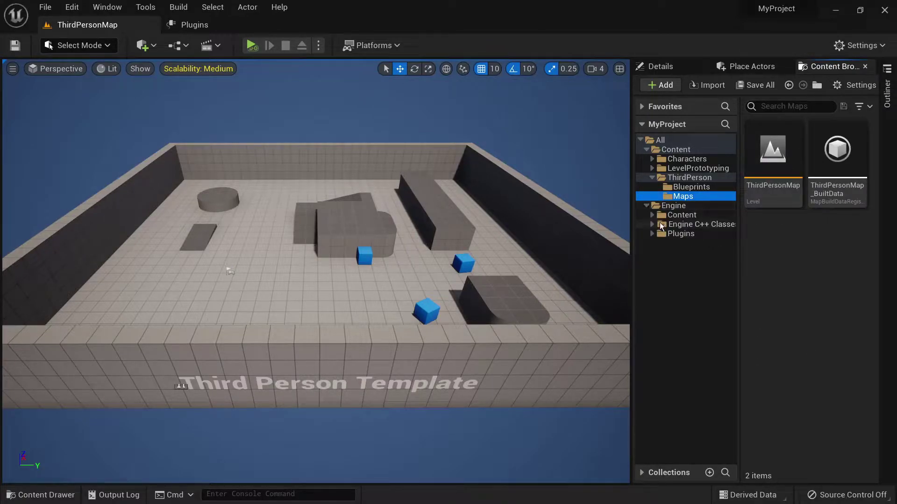
left_click(656, 236)
left_click(653, 234)
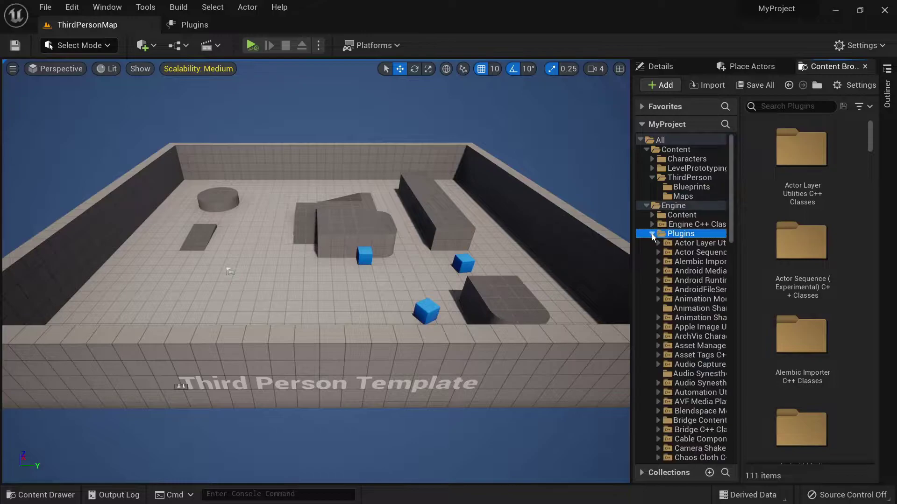
left_click(676, 150)
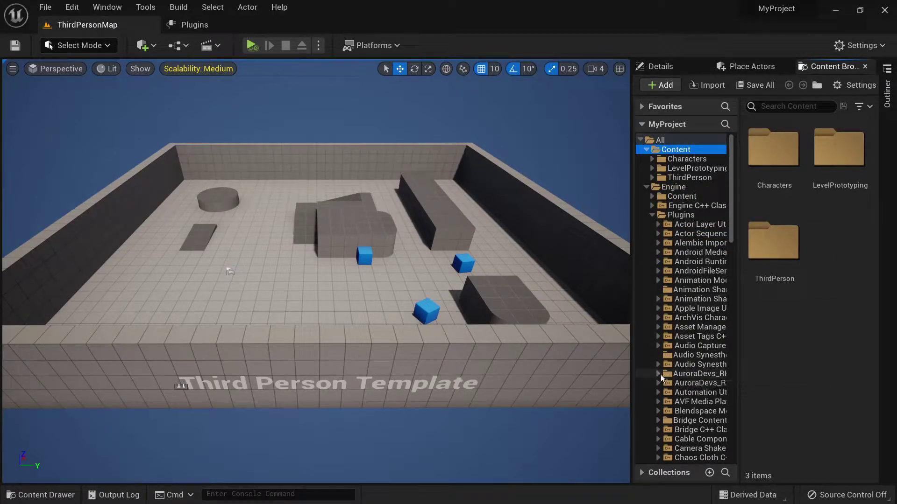
left_click(686, 374)
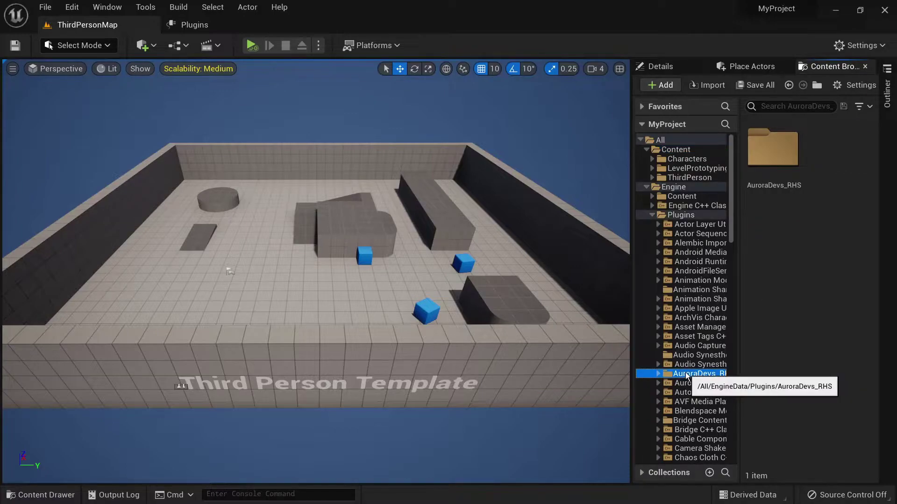
left_click(773, 194)
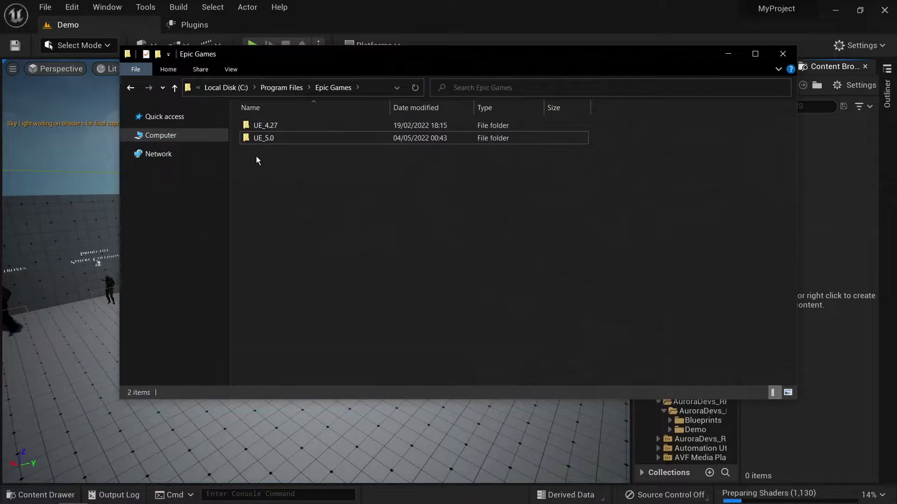
- In File Explorer, copy the AuroraDevs_RHS folder from UE_5.0's Engine\Plugins\Marketplace directory
double_click(272, 139)
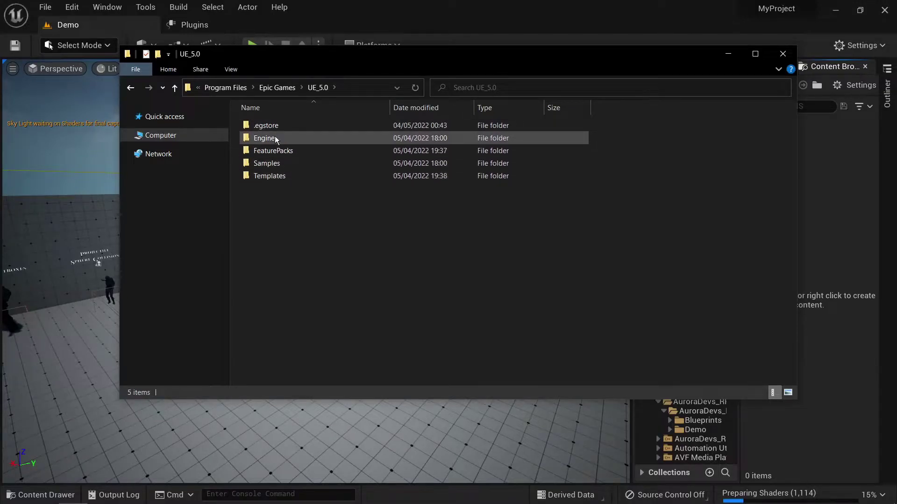
double_click(275, 138)
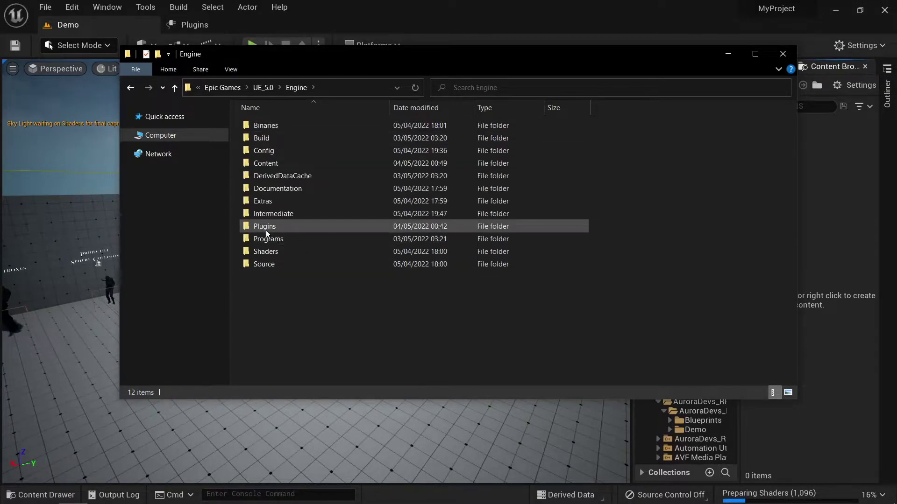
double_click(264, 227)
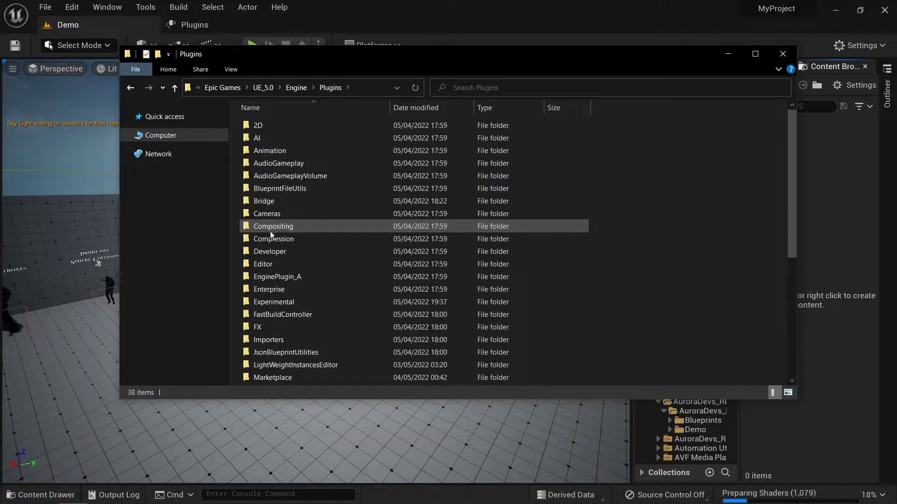
scroll(270, 232, "down", 6)
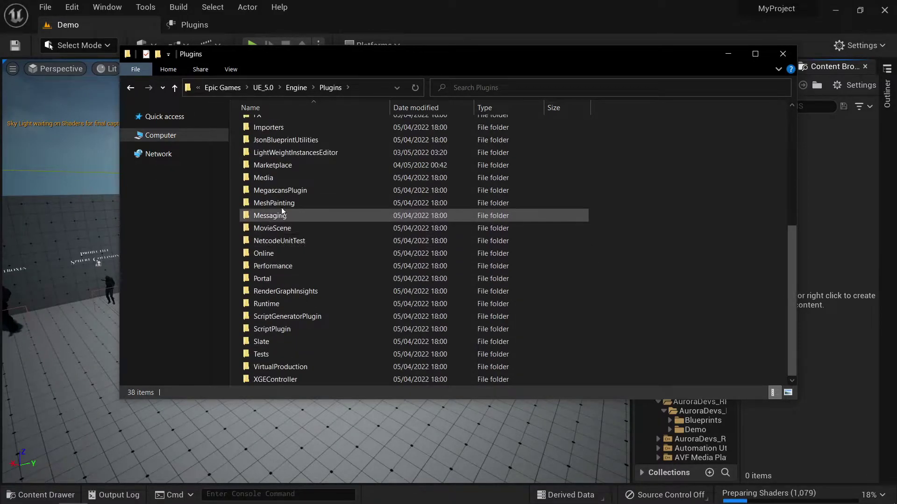
double_click(276, 166)
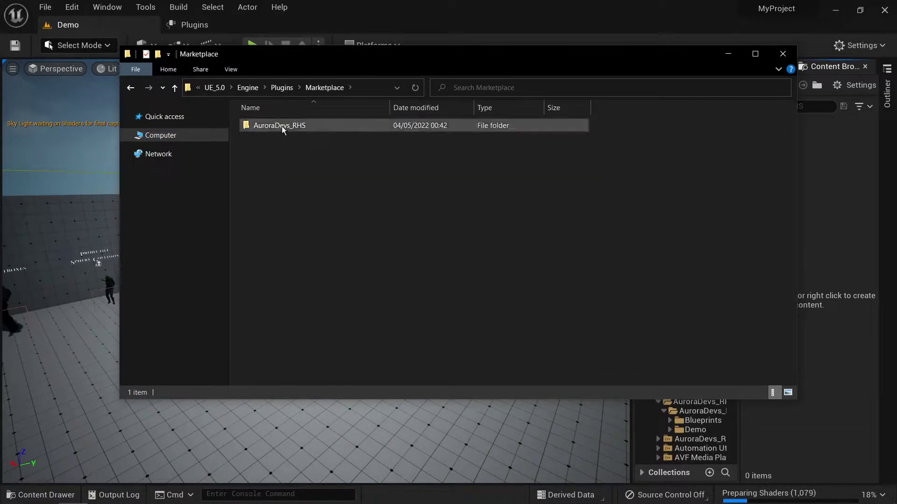
right_click(282, 126)
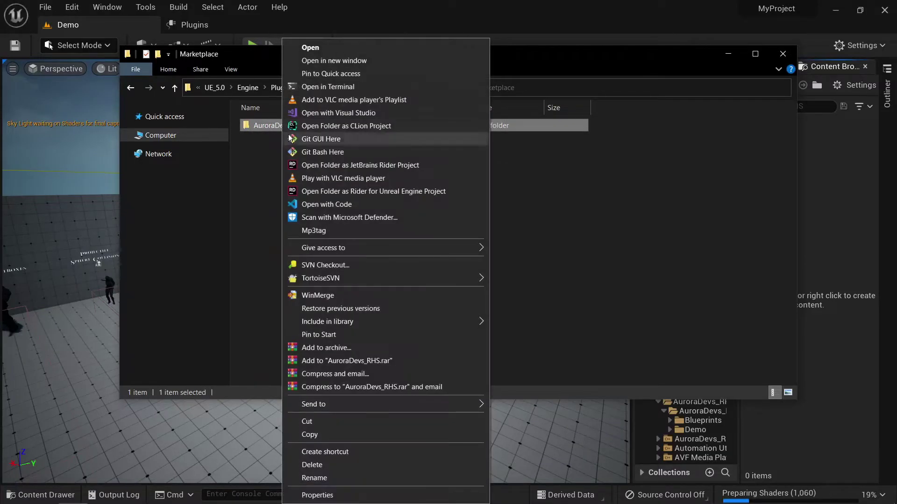
left_click(314, 435)
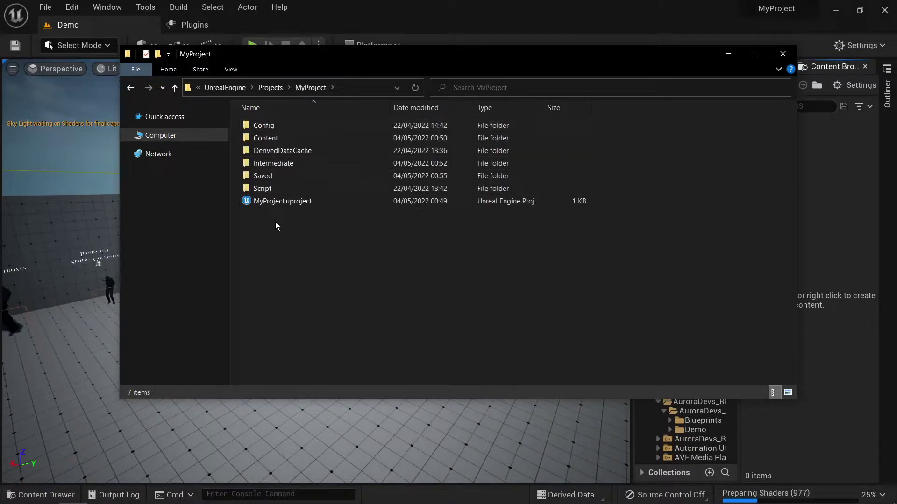
- Create a folder named Plugins in the MyProject directory and paste the copied AuroraDevs_RHS folder into it
right_click(276, 226)
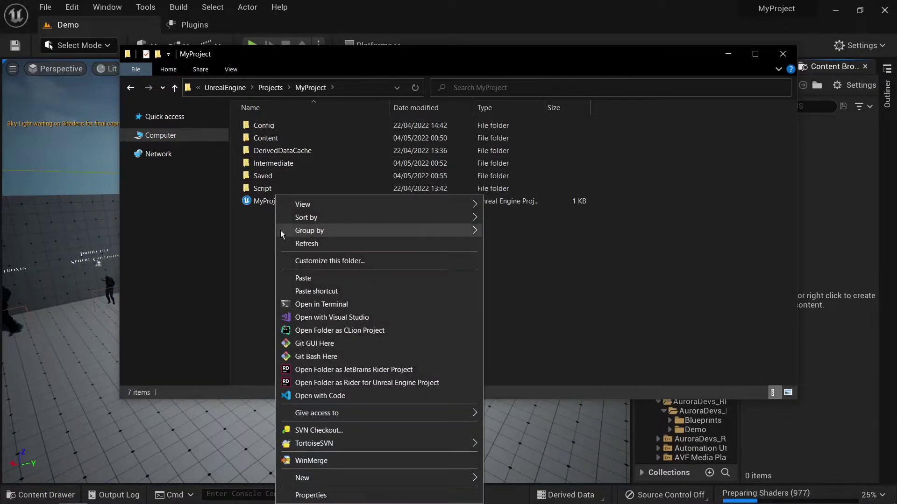
mouse_move(408, 481)
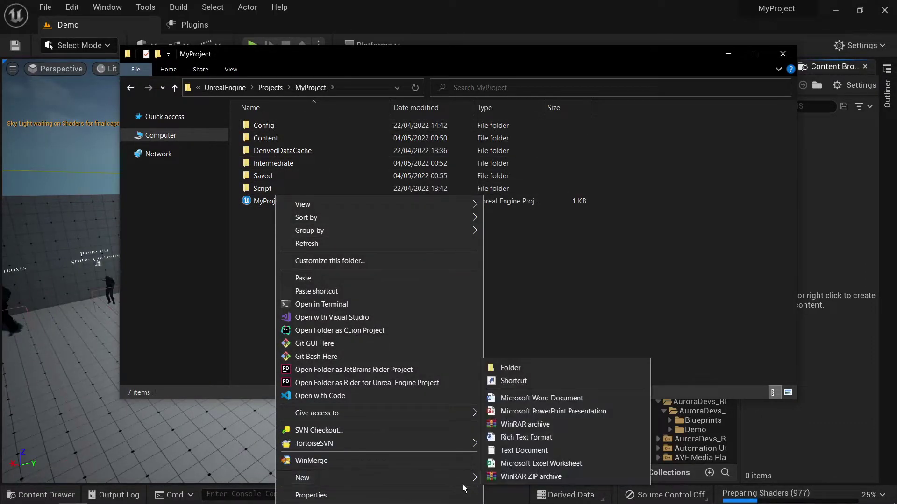
left_click(540, 367)
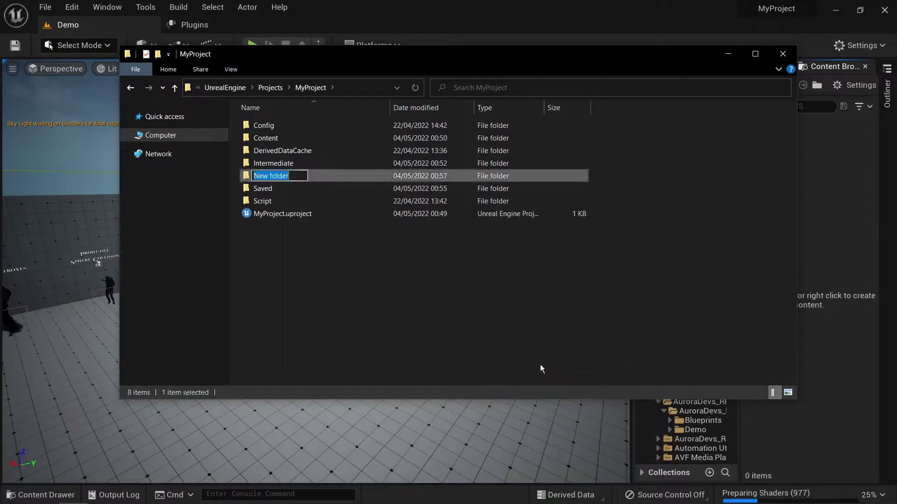
type("Plugins")
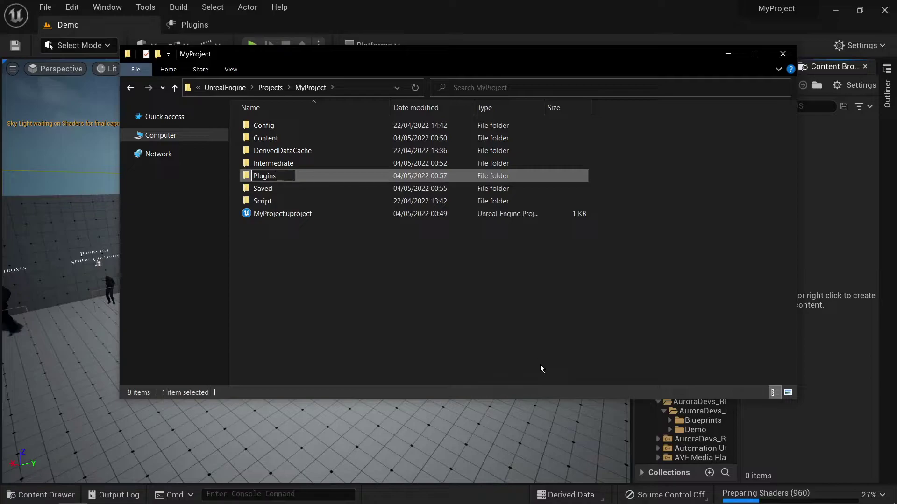
key("Return")
key("Return")
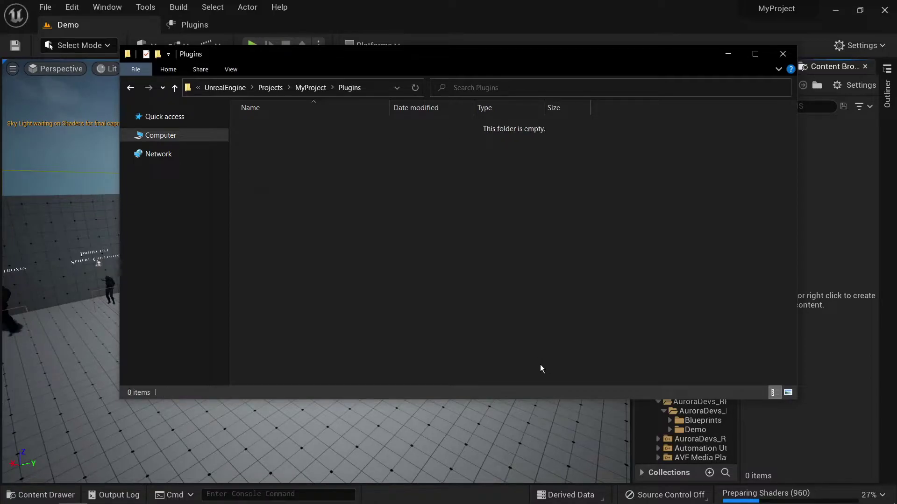
right_click(324, 204)
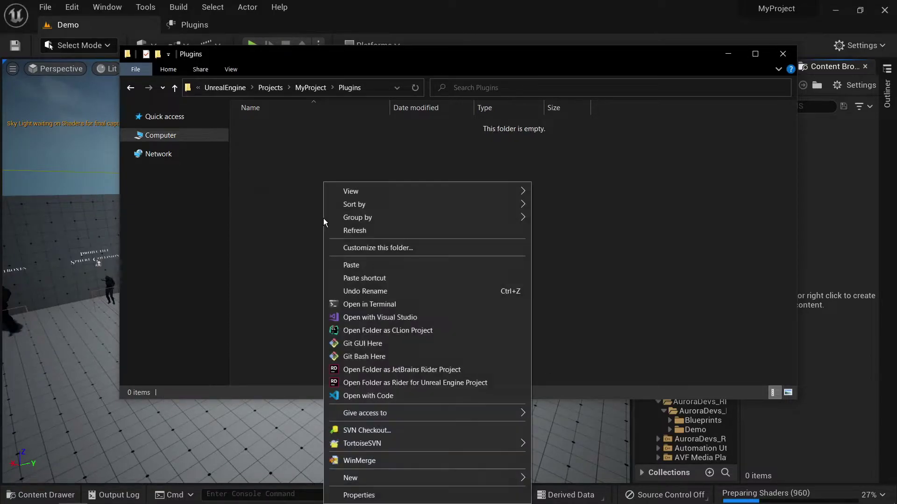
left_click(374, 265)
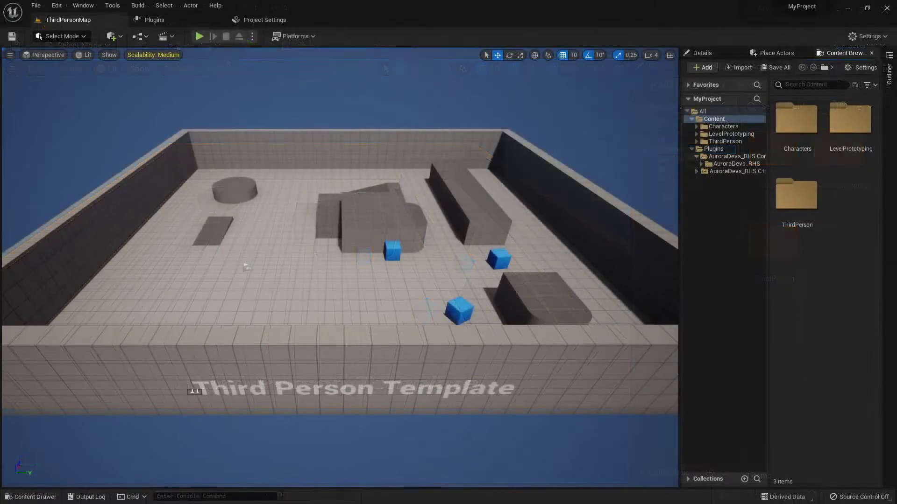
- Browse the project's AuroraDevs_RHS plugin content to Blueprints > Characters and open the BP_ThirdPersonCharacter blueprint
left_click(700, 163)
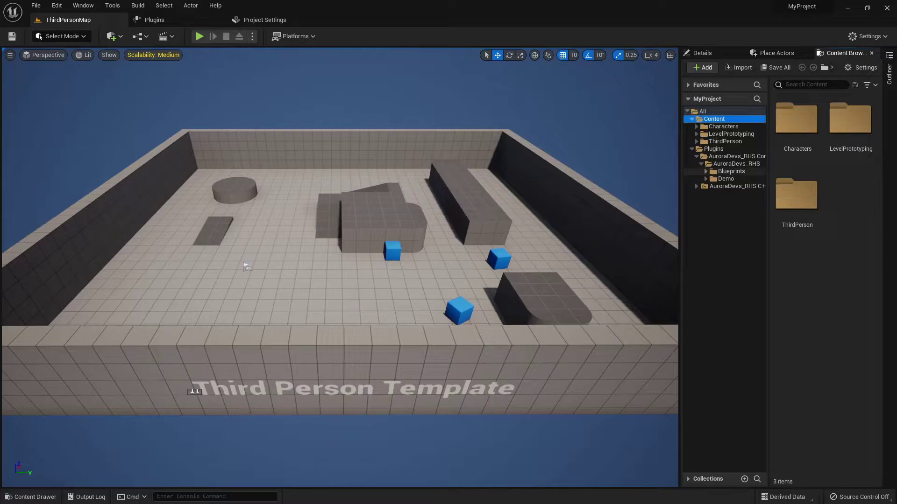
left_click(705, 171)
left_click(711, 194)
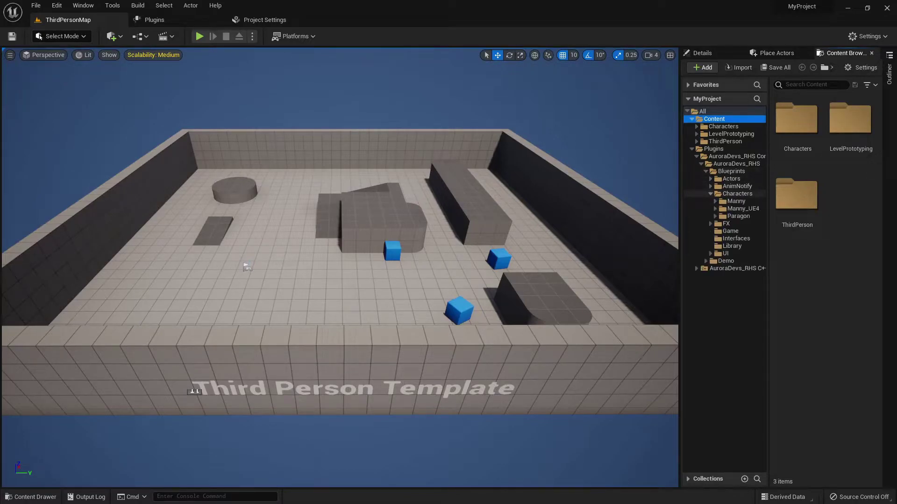
left_click(737, 193)
double_click(859, 199)
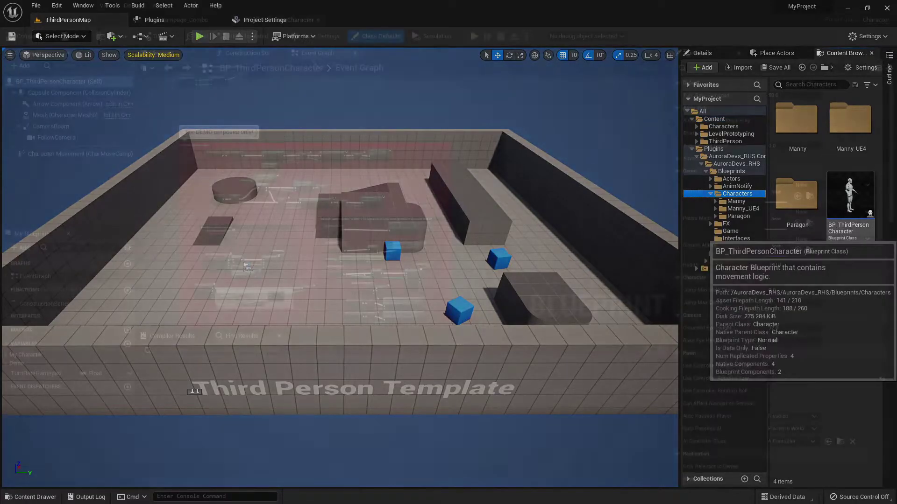
- Examine the implemented interfaces in BP_ThirdPersonCharacter's class settings and the Anim Hitbox damage events in its Event Graph
left_click(315, 36)
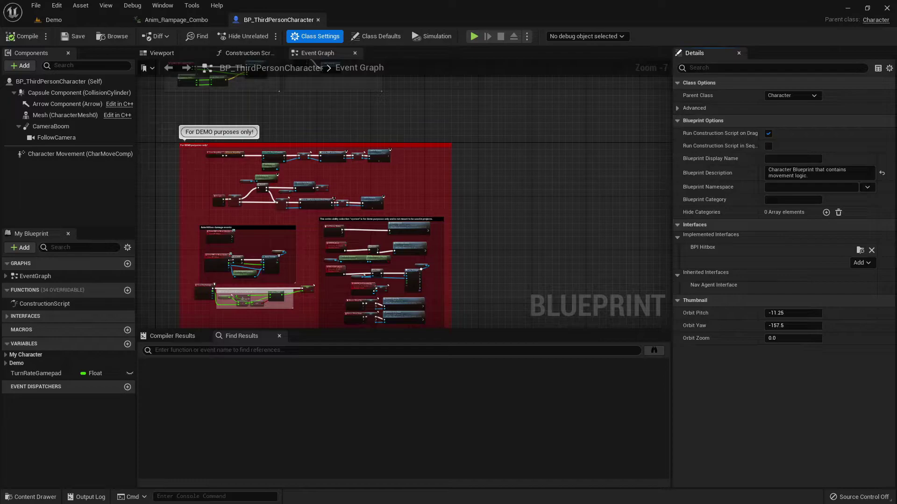
scroll(385, 158, "up", 5)
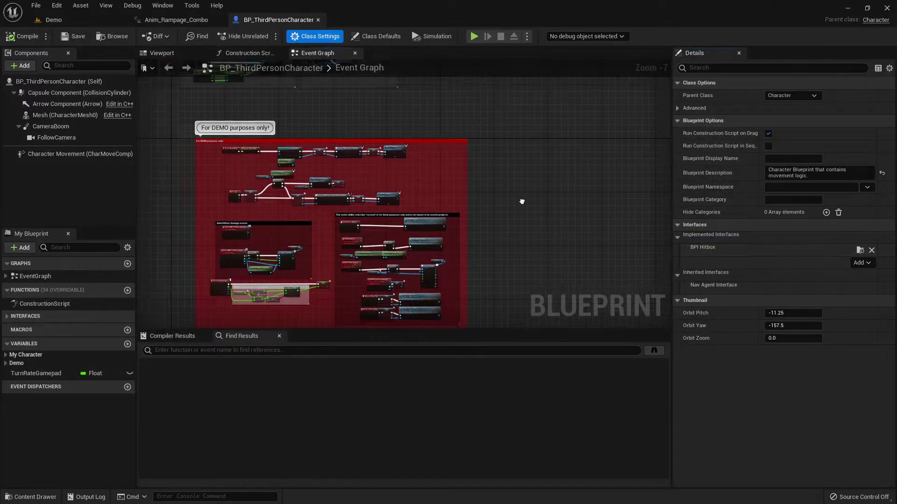
right_click_drag(385, 159, 385, 156)
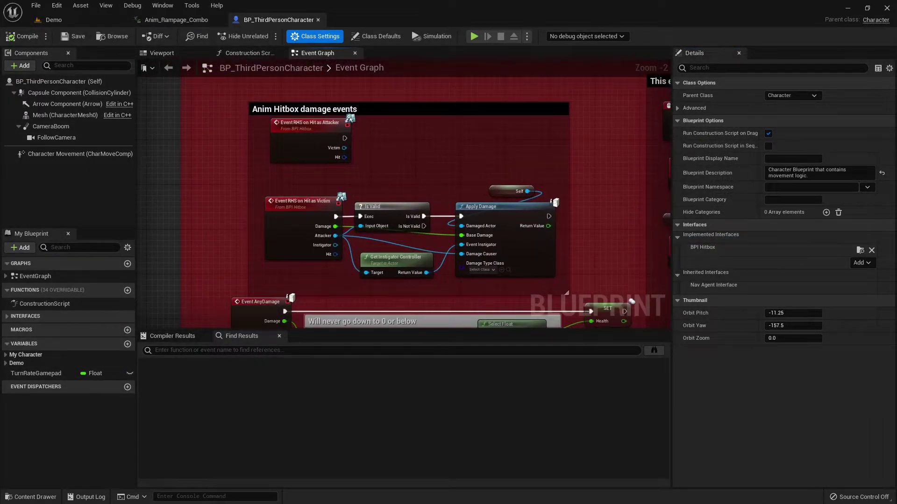
left_click_drag(266, 184, 544, 281)
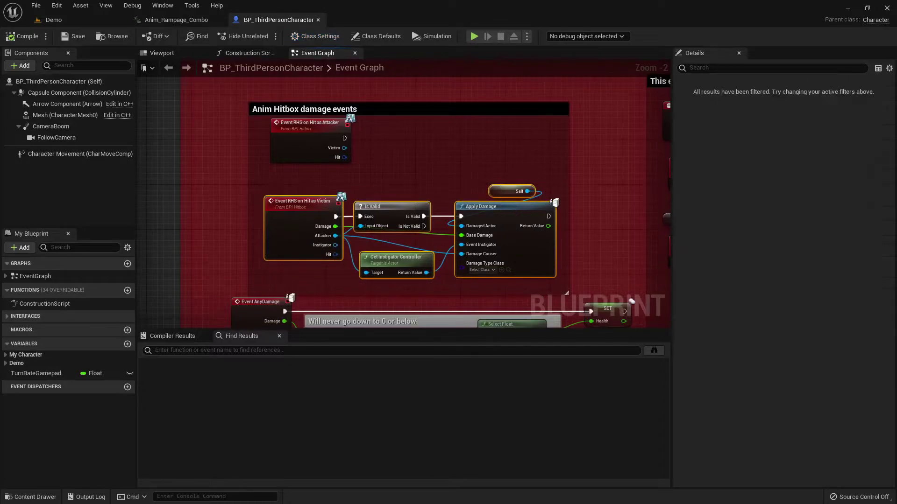
left_click_drag(267, 119, 378, 178)
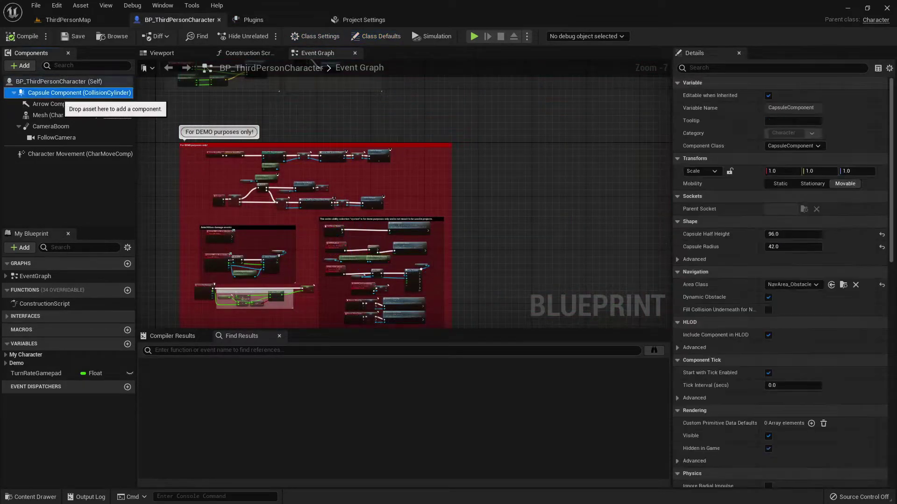
- Examine the Capsule Component's collision presets, including its trace and object responses
scroll(780, 280, "down", 10)
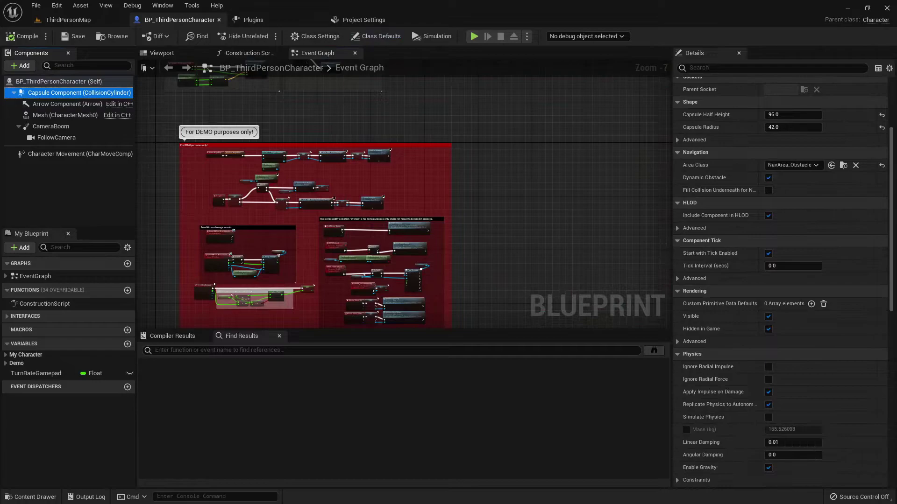
scroll(779, 281, "down", 6)
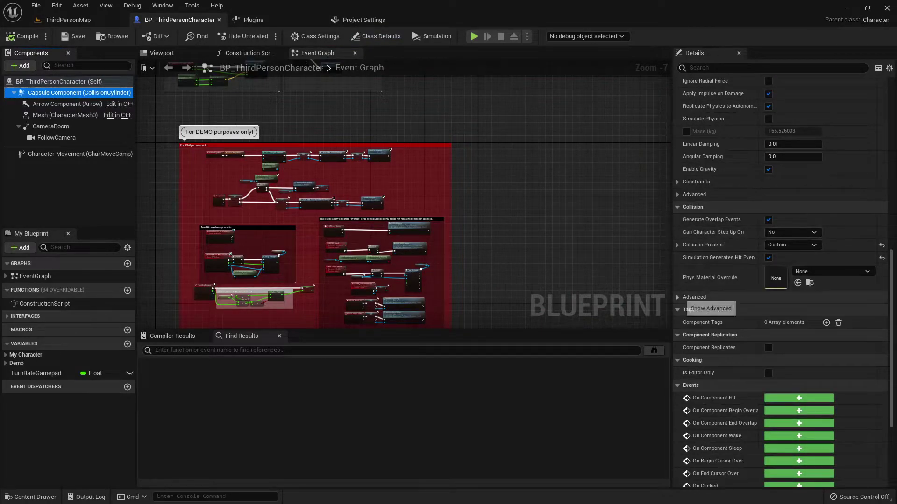
left_click(677, 245)
scroll(780, 266, "down", 1)
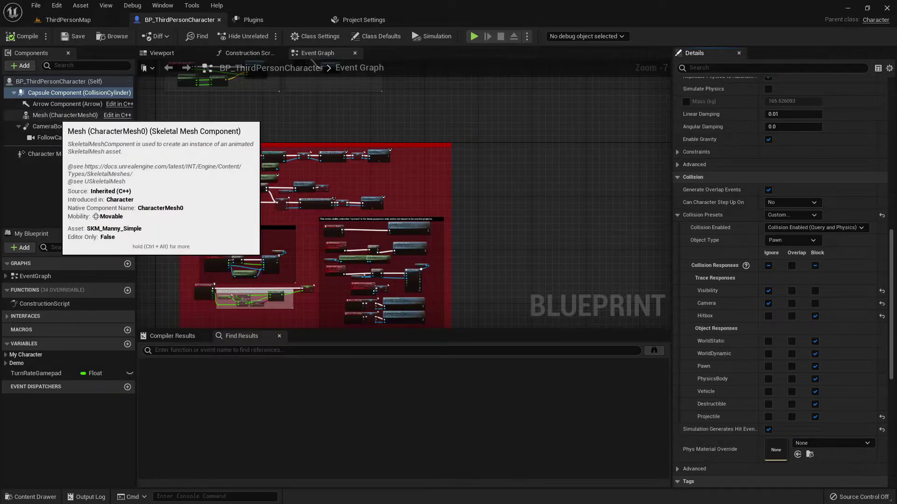
- Check the Mesh component's Optimization settings for the visibility-based anim tick option, and save and close the character blueprint
left_click(65, 115)
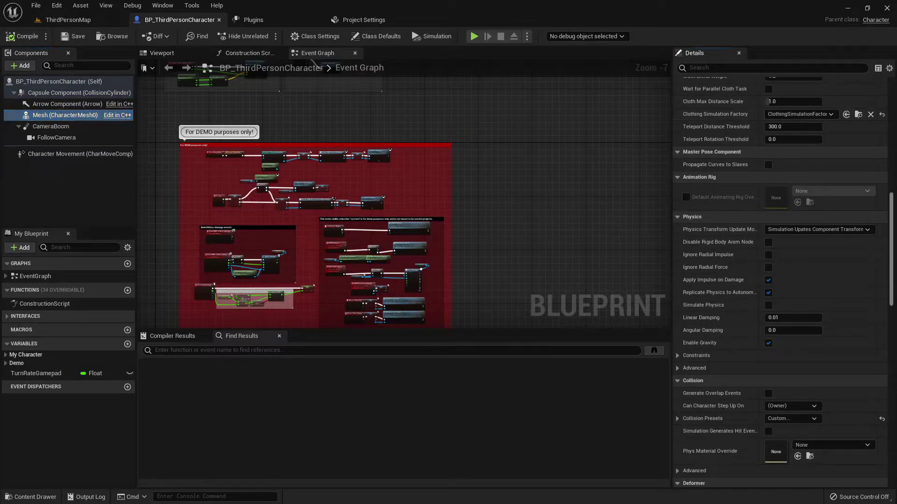
scroll(685, 190, "down", 10)
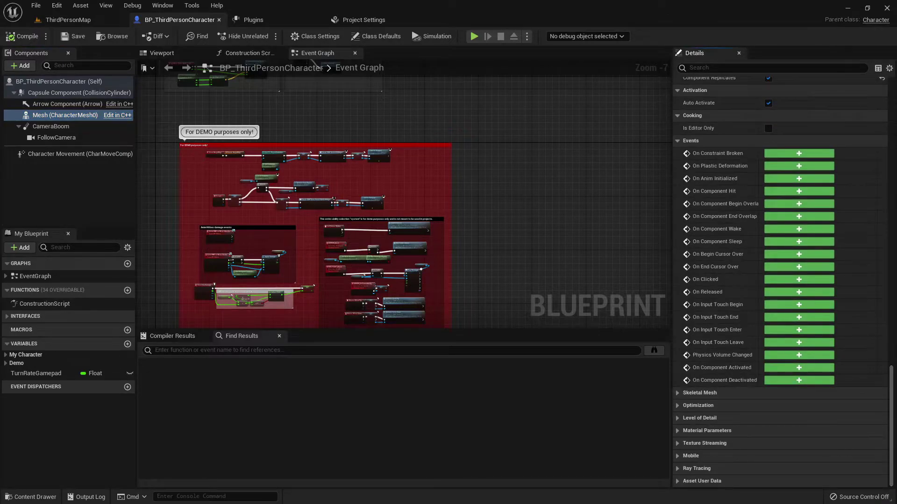
scroll(780, 281, "up", 3)
scroll(780, 281, "down", 3)
left_click(697, 406)
scroll(779, 280, "down", 4)
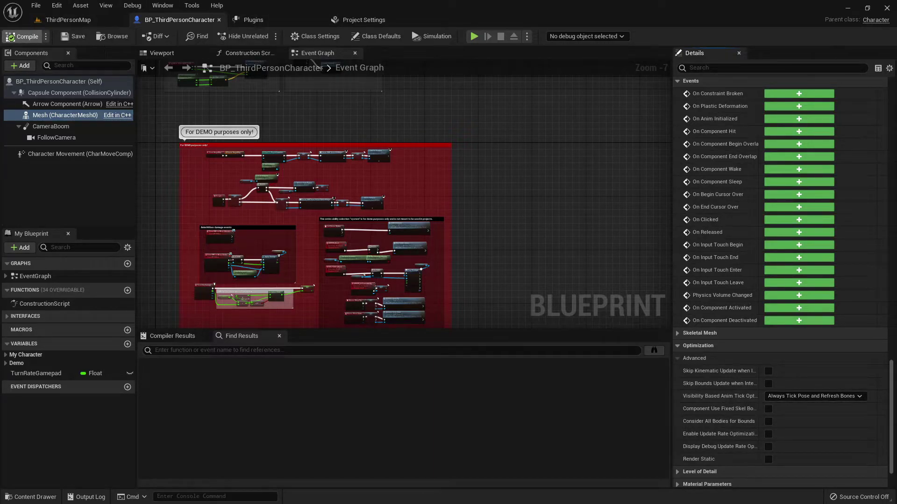
left_click(72, 36)
left_click(219, 19)
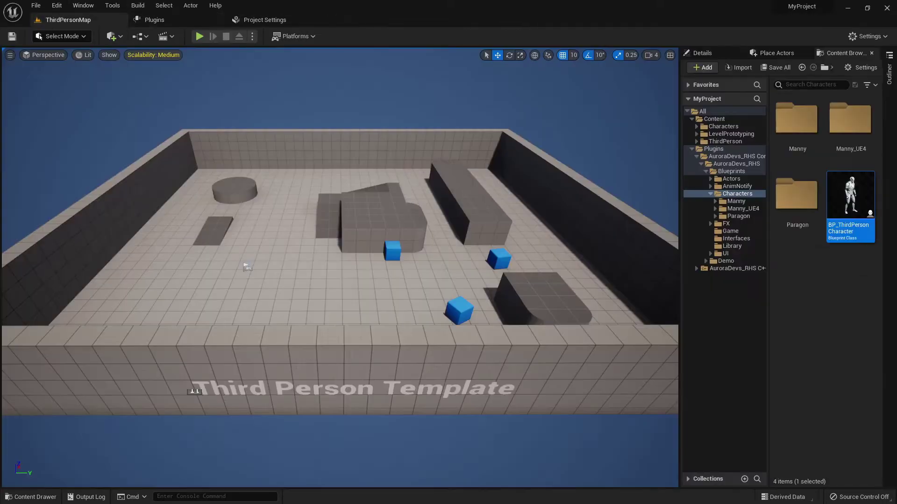
- Open ABP_Manny from the plugin's Manny folder and examine the DefaultSlot node in its AnimGraph
double_click(796, 119)
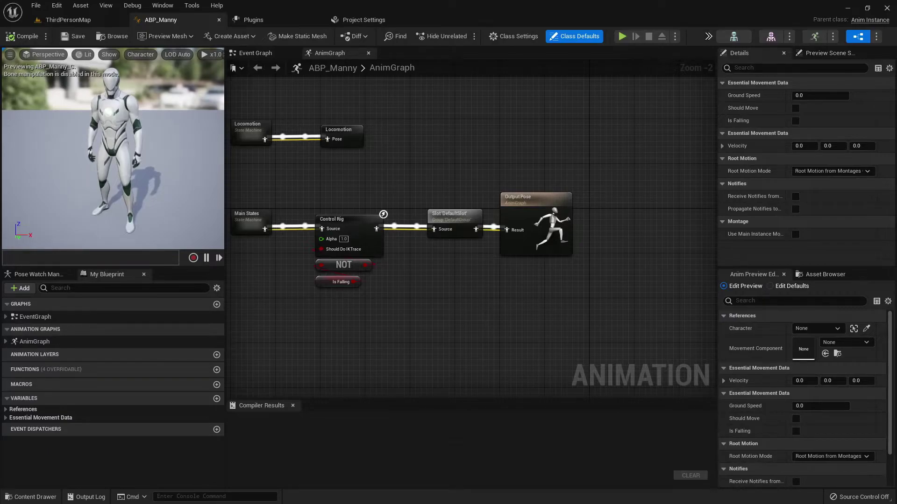
scroll(447, 251, "up", 2)
left_click_drag(413, 181, 510, 256)
left_click(510, 255)
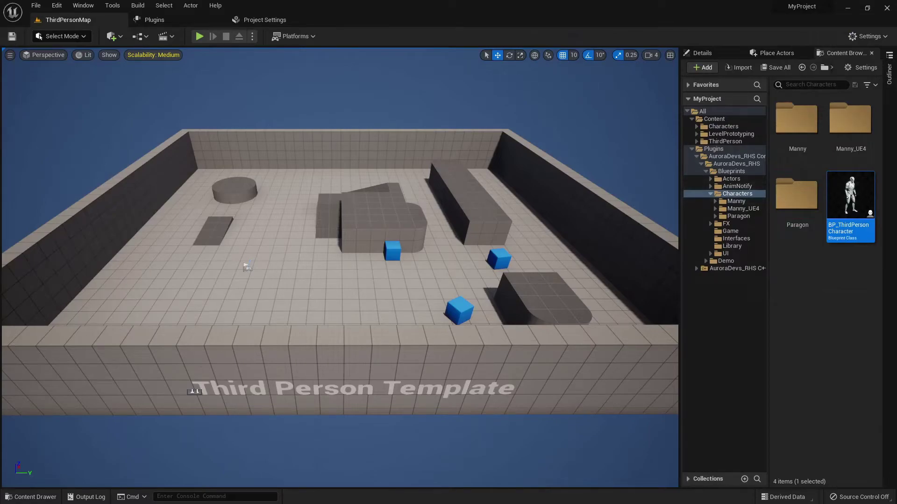
- Open the BP_RHSProjectileBase blueprint from the plugin's Blueprints > Actors > Projectiles folder
left_click(722, 179)
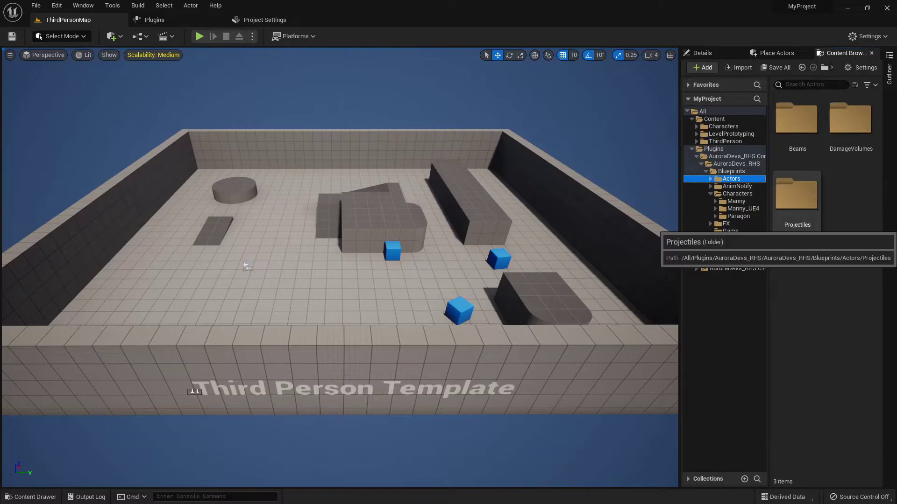
double_click(796, 196)
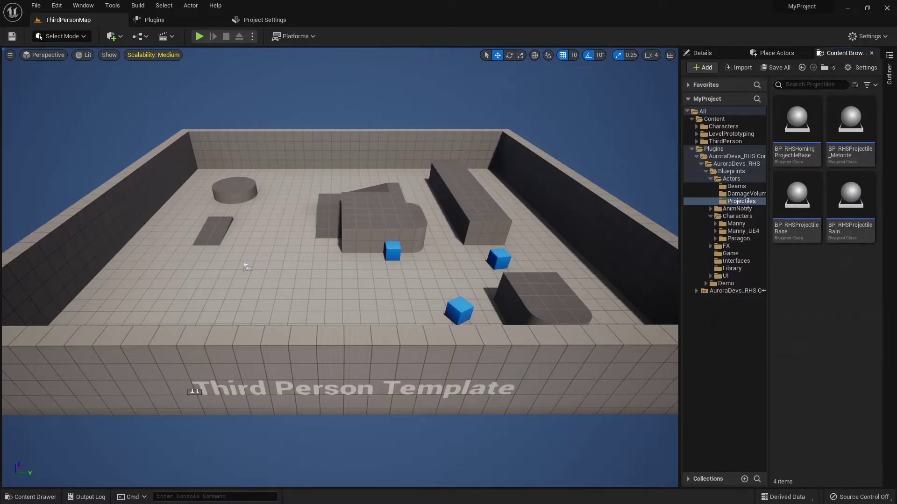
double_click(797, 196)
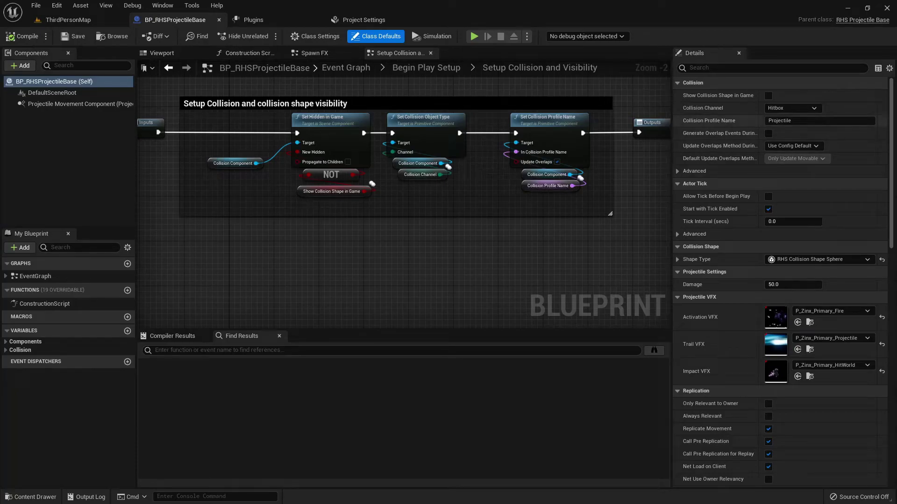
- Set the projectile base's Collision Channel to Projectile, check its Collision Profile Name, and compile, save and close the blueprint
left_click(794, 108)
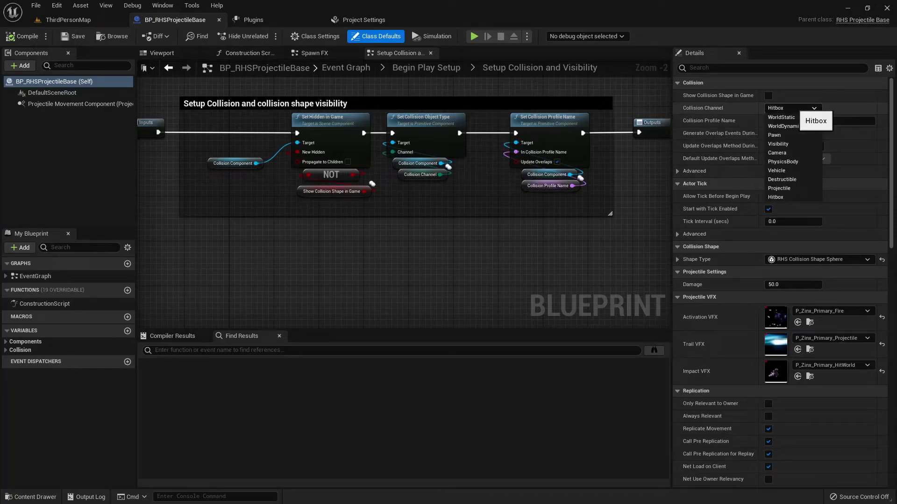
left_click(779, 189)
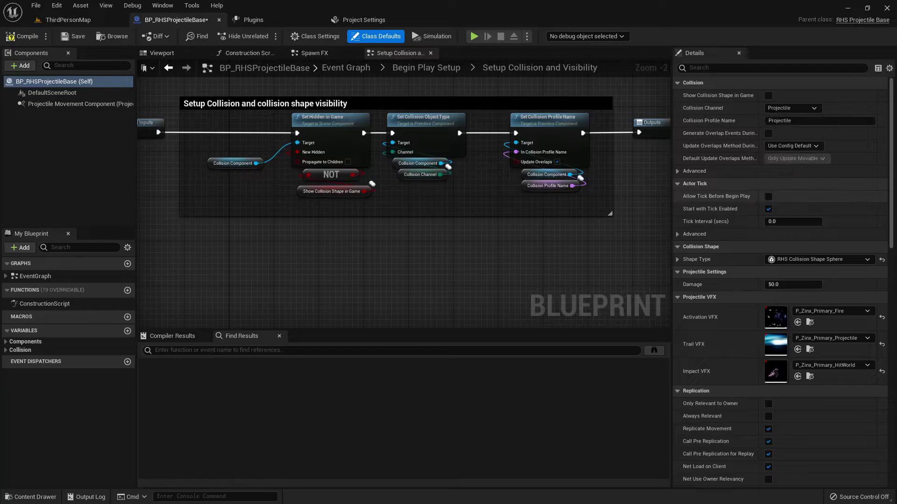
left_click(801, 120)
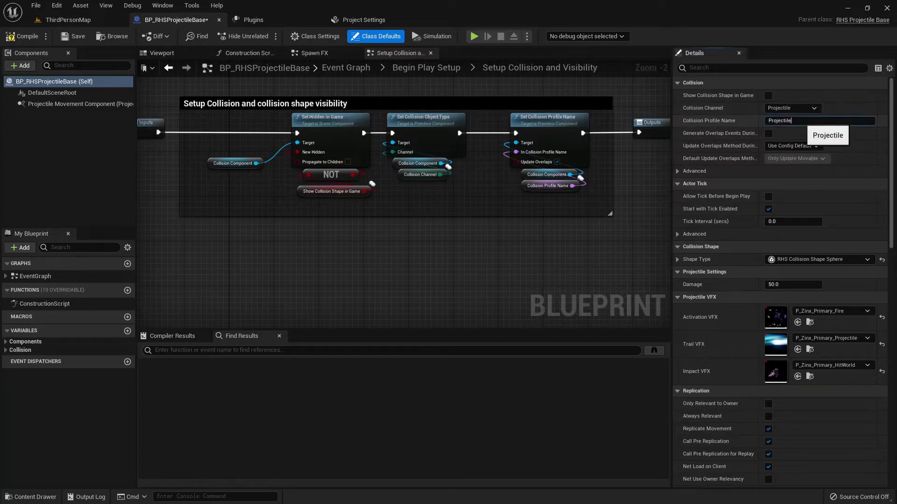
left_click(801, 121)
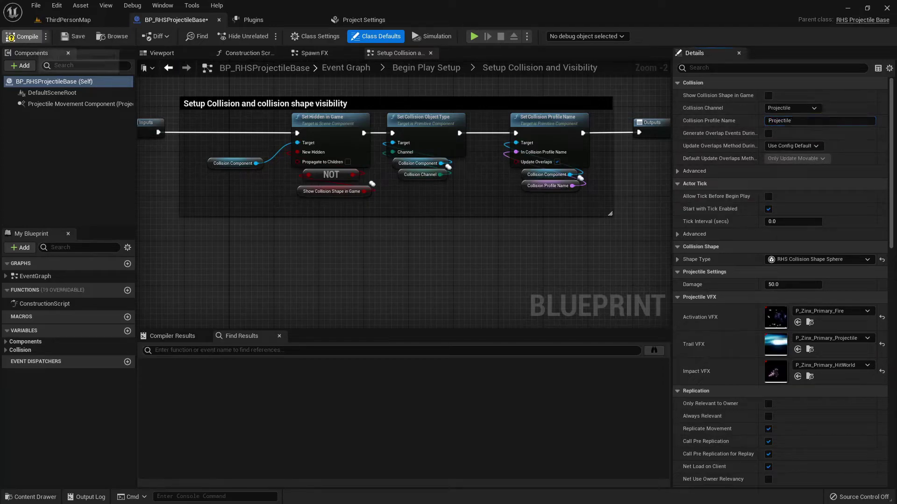
left_click(23, 36)
left_click(70, 37)
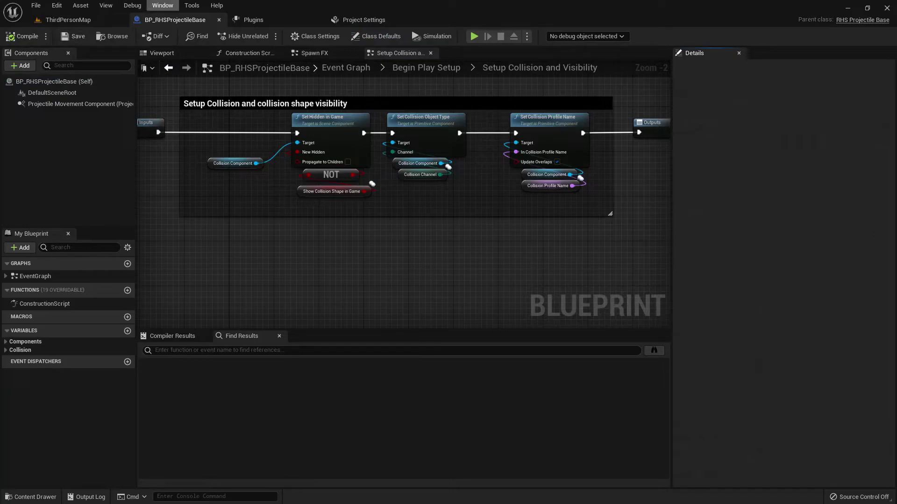
left_click(218, 19)
- Open the Demo level from the plugin's Demo folder and play it in the editor
left_click(725, 261)
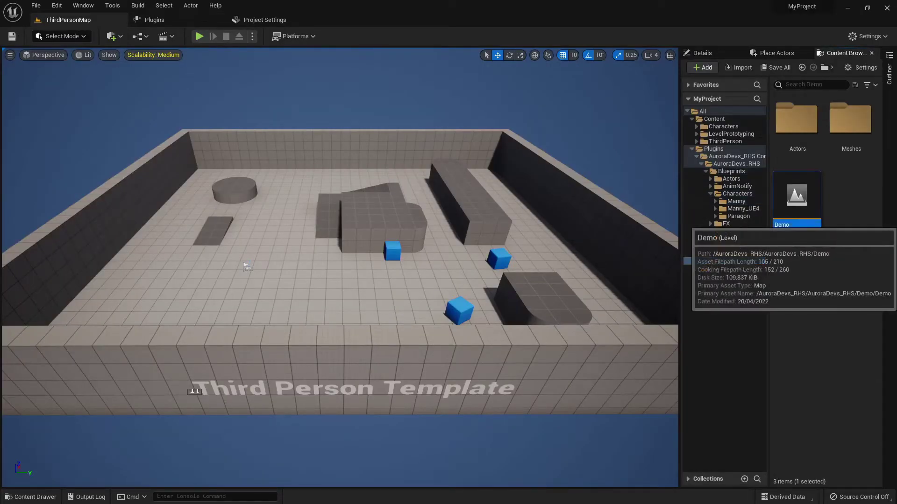
double_click(796, 196)
left_click(475, 360)
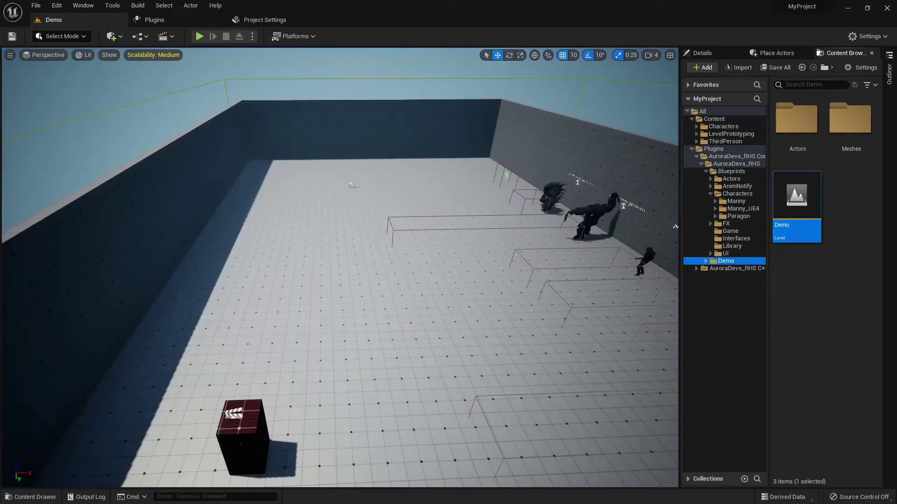
left_click(200, 35)
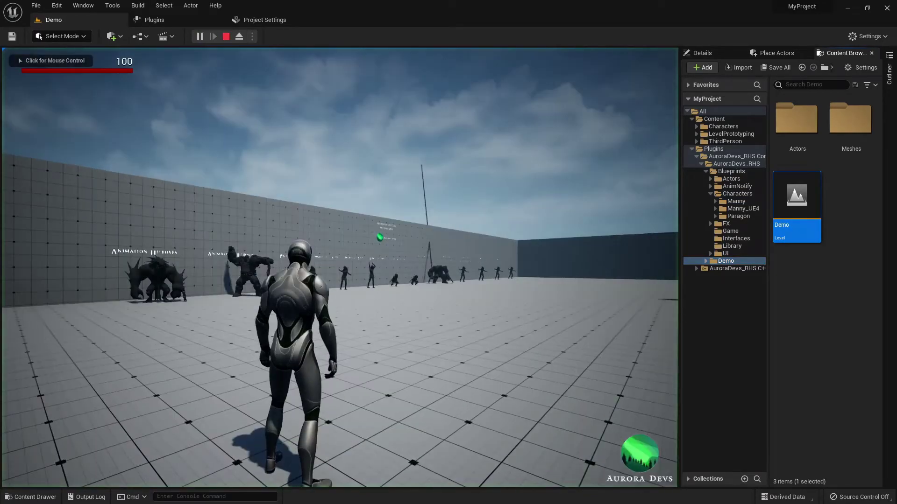
- Move the character through the running Demo level, try its melee attack and switch the selected ability to Projectile
key("w")
key("d")
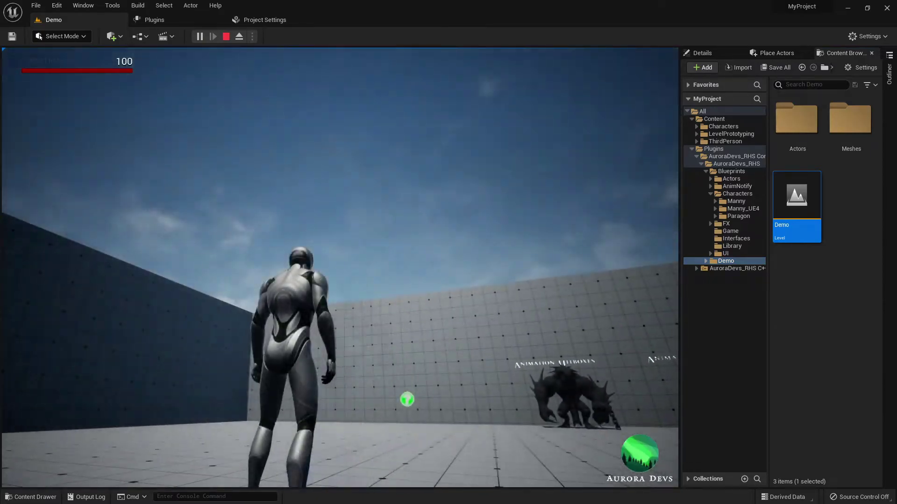
left_click(340, 268)
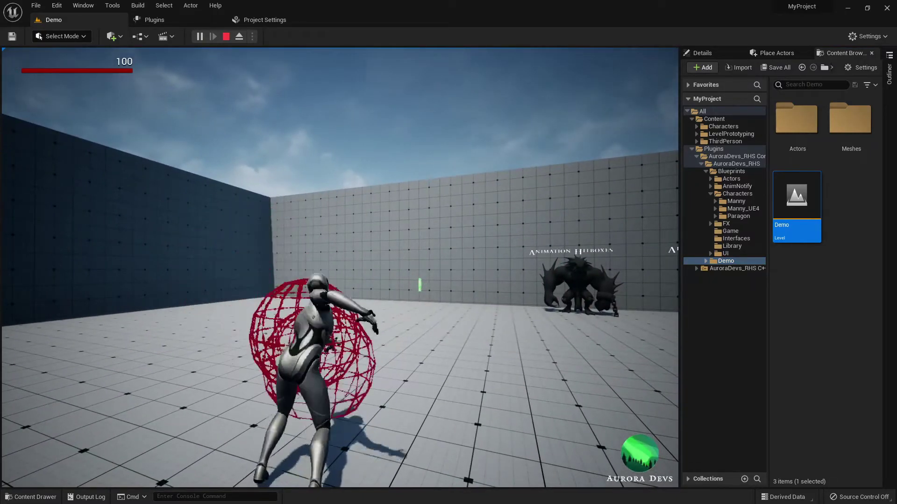
scroll(340, 267, "down", 1)
- Run to the Homing Projectiles demo characters and activate them to test their attacks against the player
key("w")
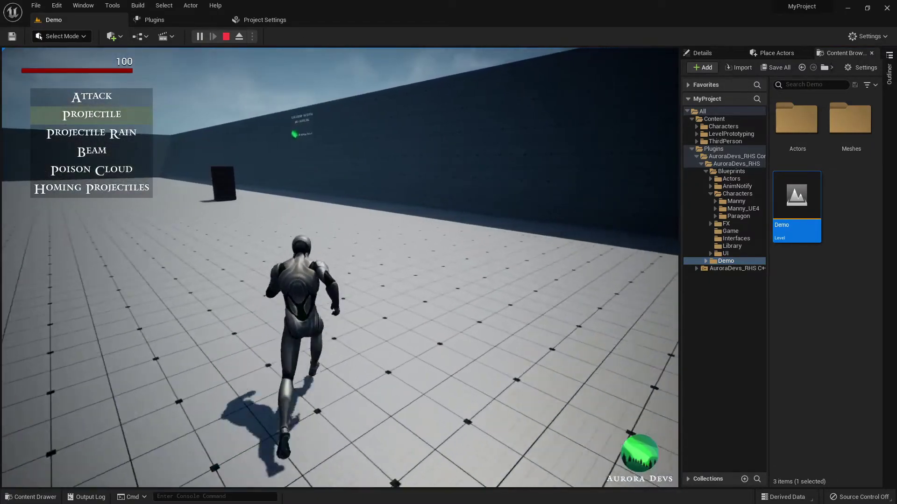
key("w")
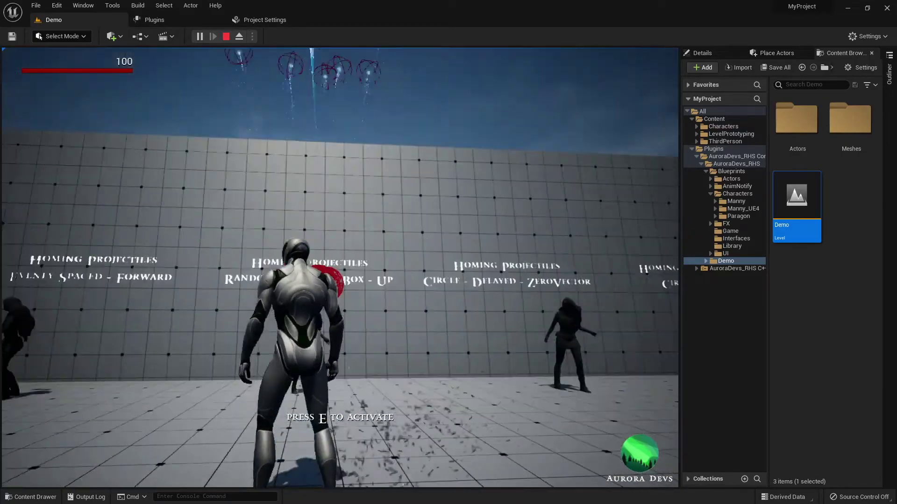
key("s")
key("d")
key("w")
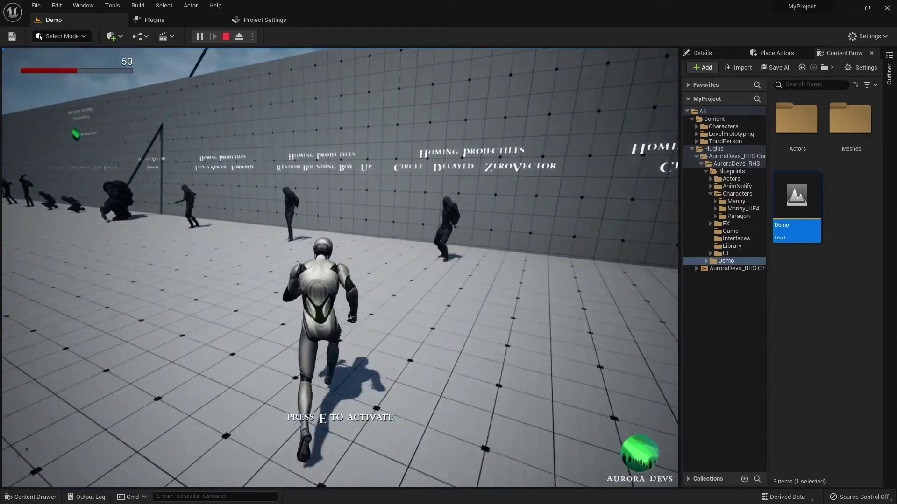
key("e")
- Run along the row of demo characters to test the Damage Volume Poison, Beam and Projectile Rain attacks on the player
key("w")
key("w")
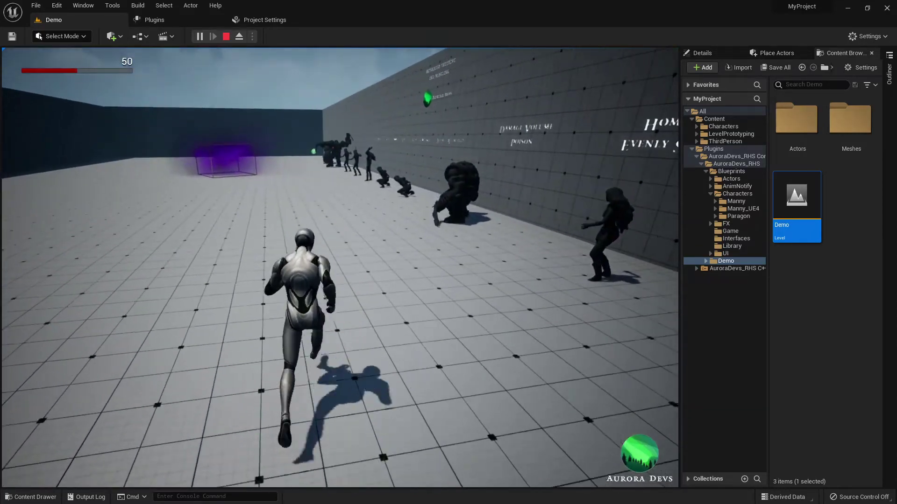
key("w")
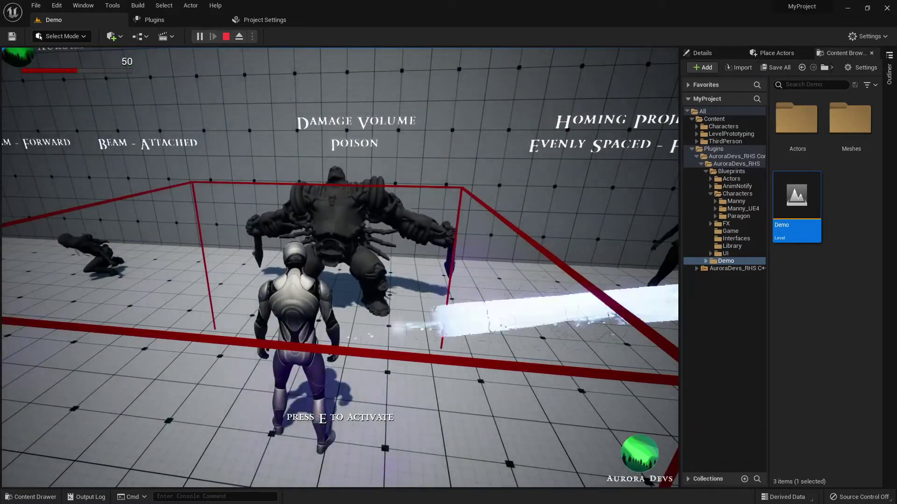
key("w")
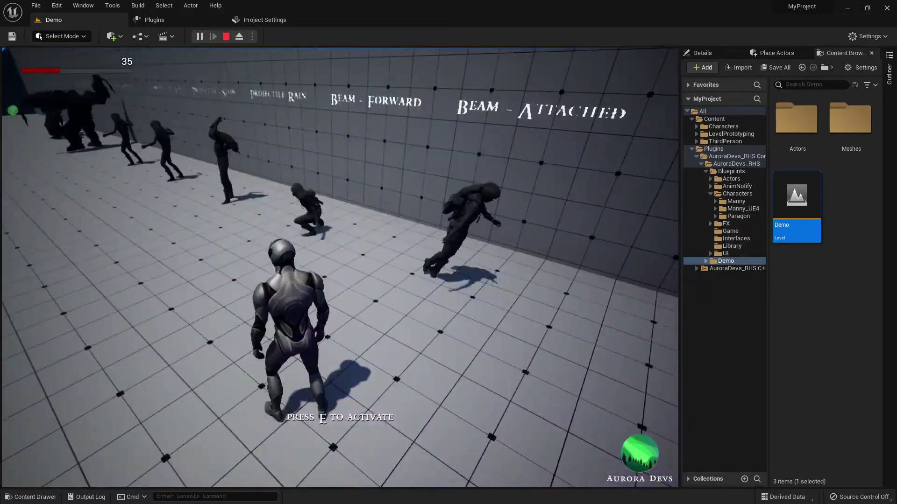
key("w")
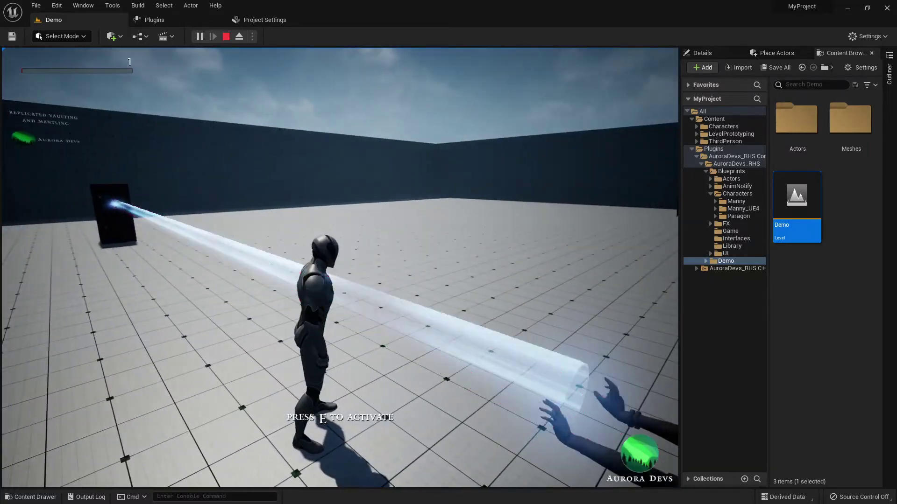
key("w")
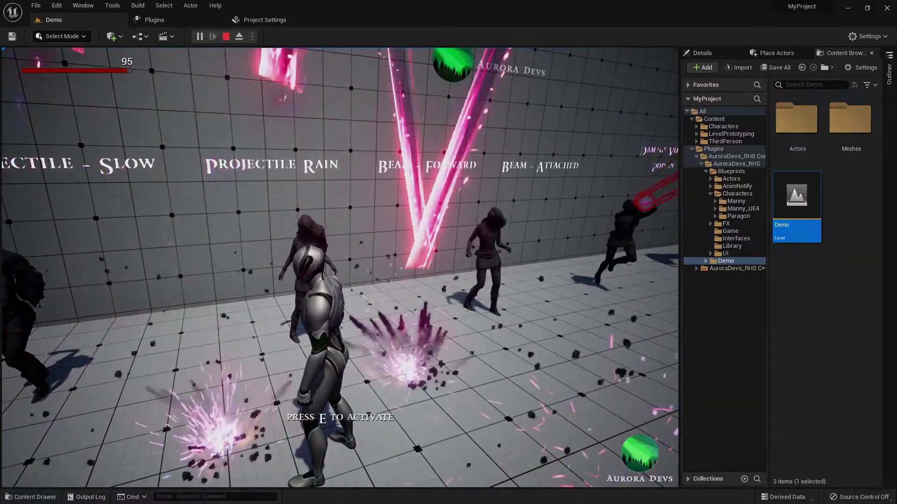